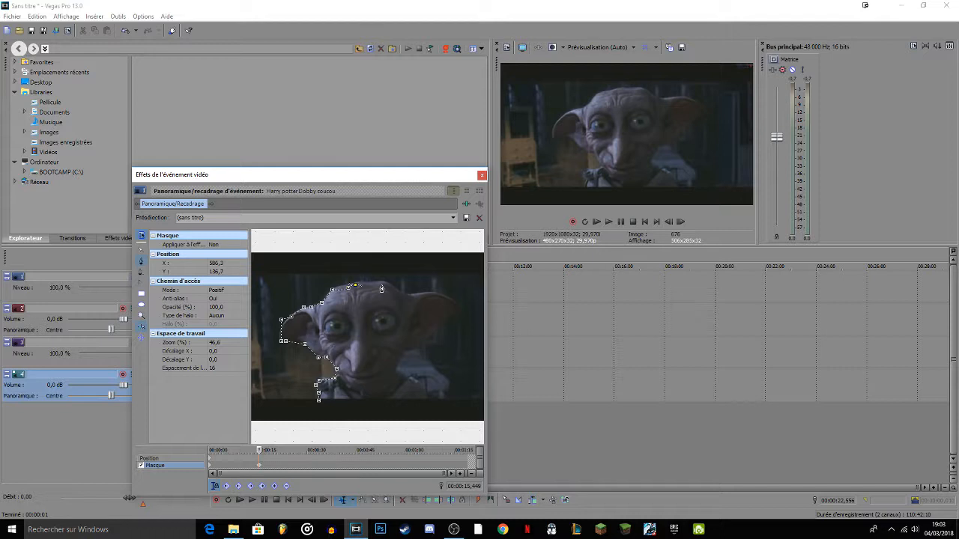
# Continue the Dobby mask outline with anchor points from the top of the head around the ear on the image's right
pyautogui.click(391, 285)
pyautogui.click(400, 291)
pyautogui.click(409, 292)
pyautogui.click(421, 293)
pyautogui.click(431, 295)
pyautogui.click(441, 294)
pyautogui.click(454, 299)
pyautogui.click(460, 310)
pyautogui.click(463, 317)
pyautogui.click(450, 321)
pyautogui.click(441, 327)
pyautogui.click(434, 332)
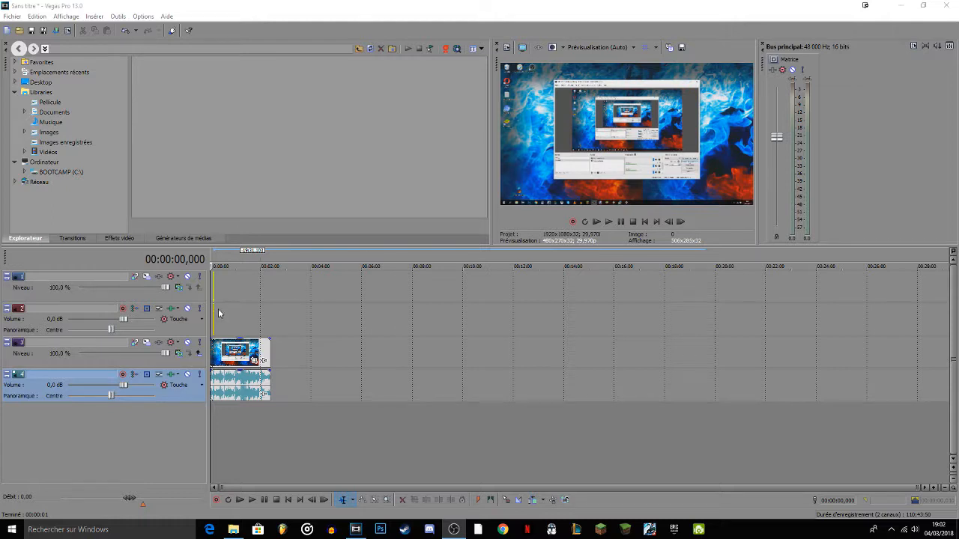
# Place the Dobby clip on the two tracks above the screen capture and preview it from 00:00:22,556
pyautogui.moveTo(218, 308); pyautogui.dragTo(221, 305)
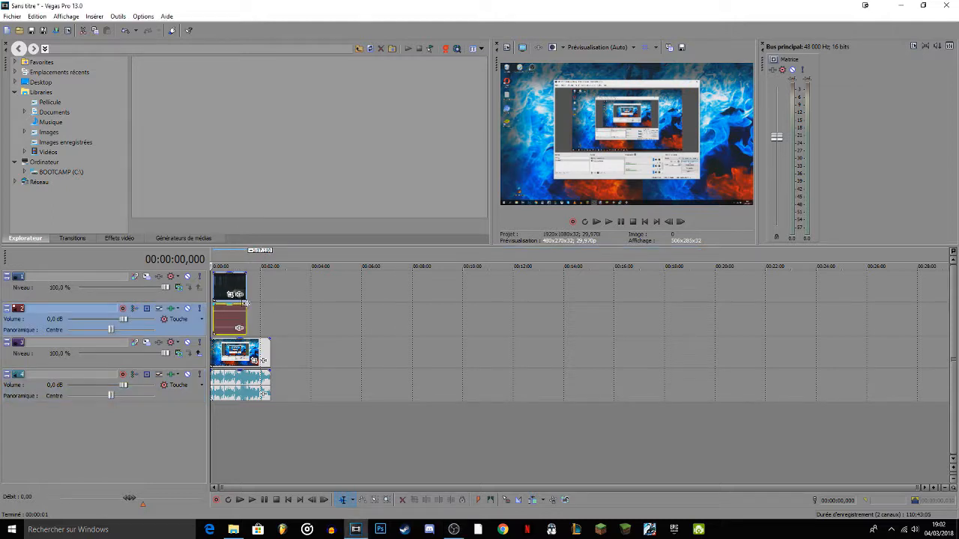
pyautogui.click(228, 311)
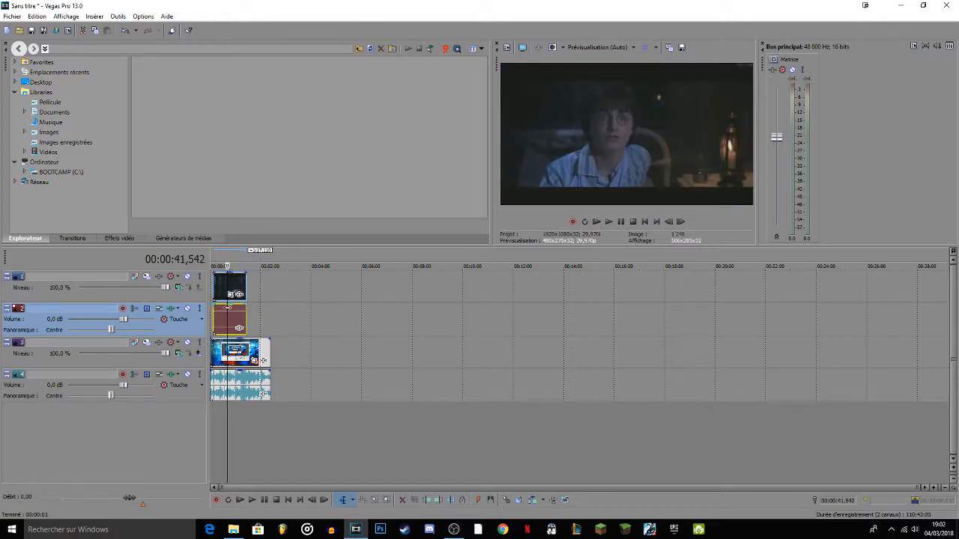
pyautogui.click(220, 353)
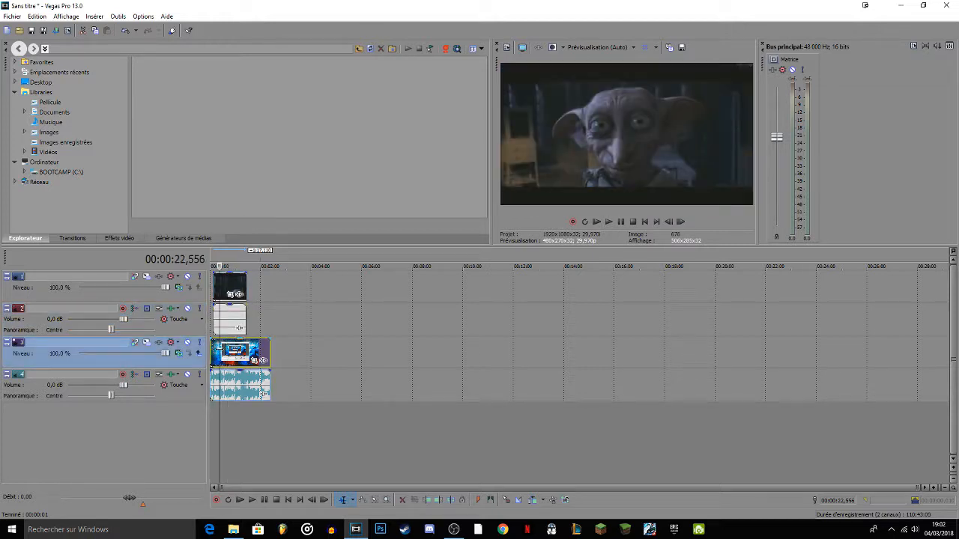
pyautogui.press('space')
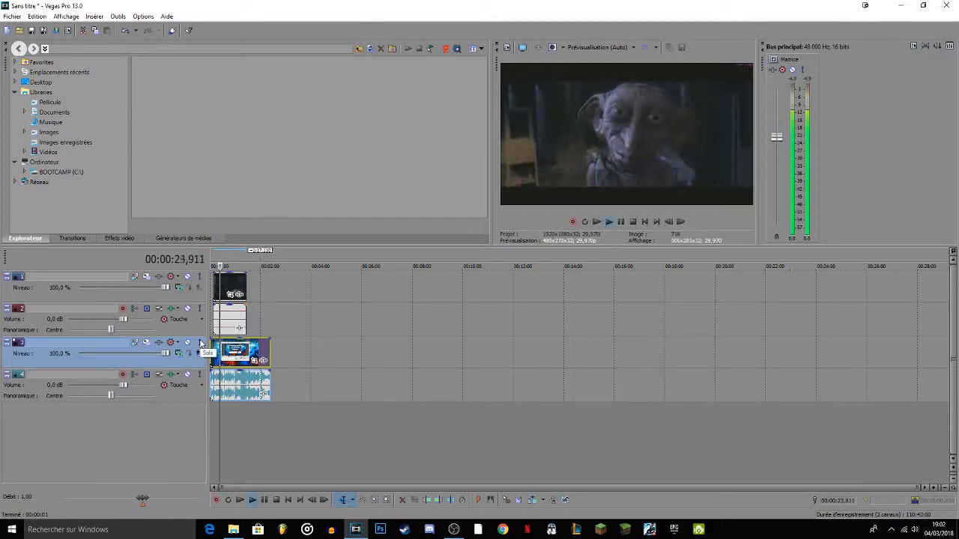
pyautogui.press('space')
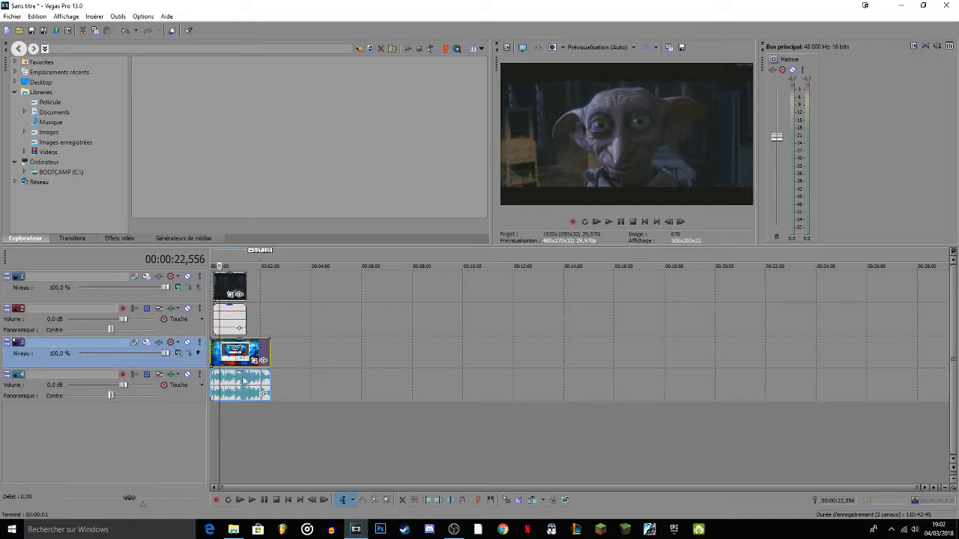
pyautogui.click(258, 376)
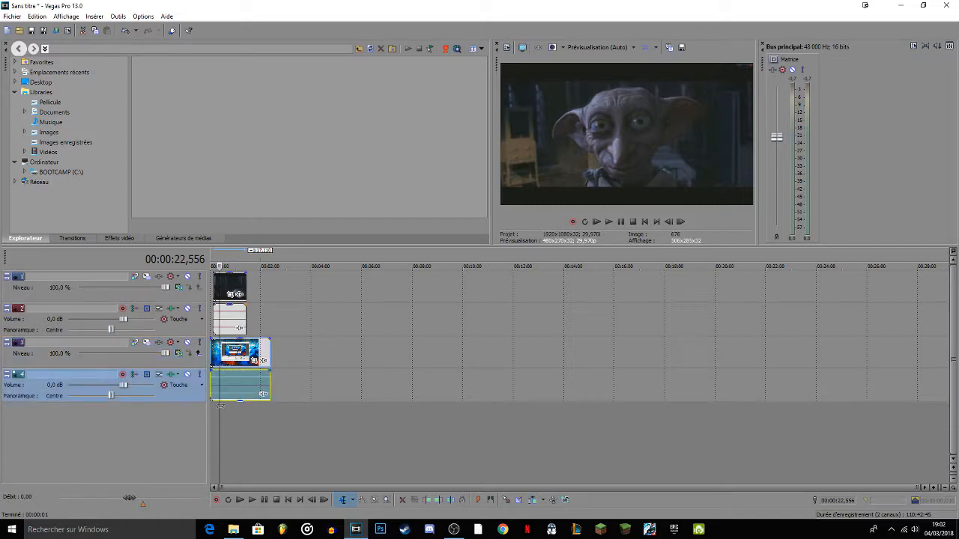
pyautogui.press('super')
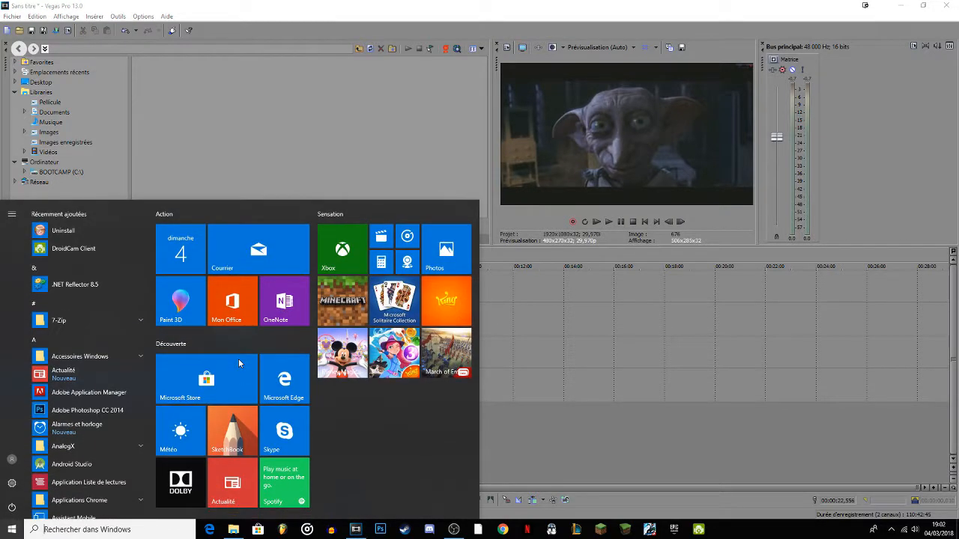
pyautogui.press('super')
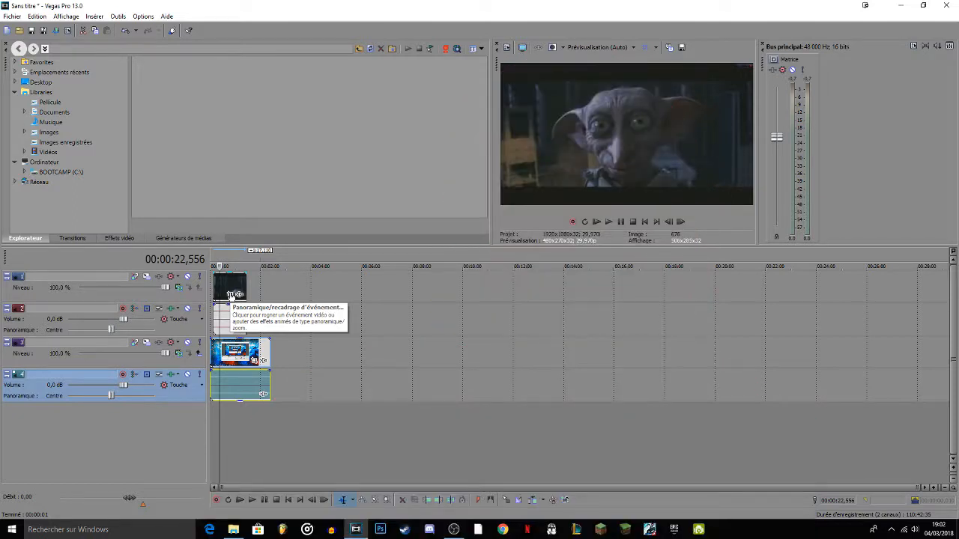
# Open Pan/Crop for the Dobby clip, enable its mask and zoom in with the anchor creation tool ready
pyautogui.click(231, 295)
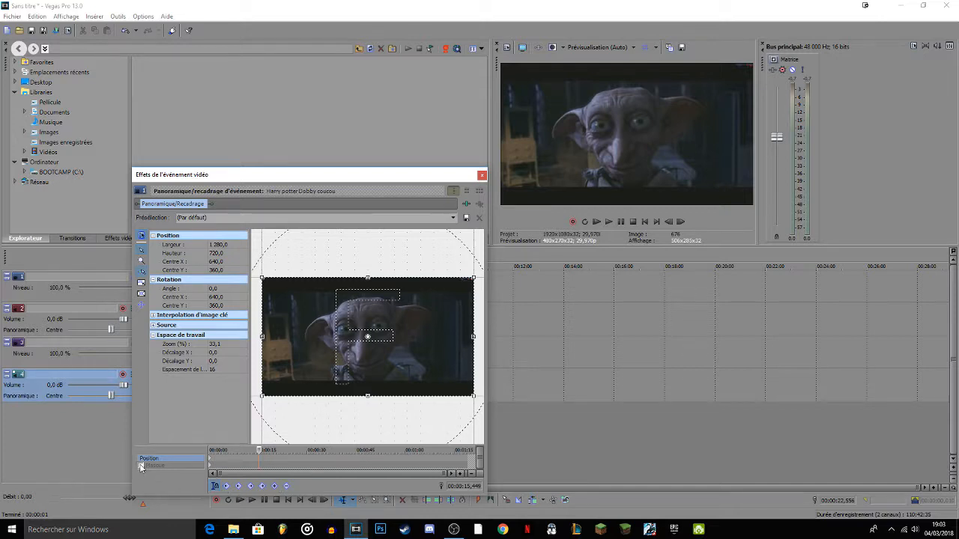
pyautogui.click(141, 466)
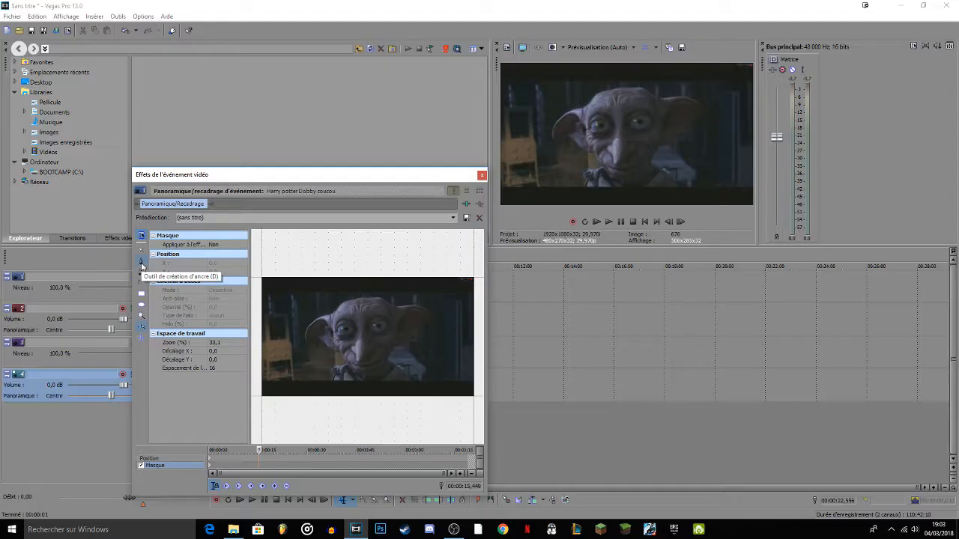
pyautogui.click(356, 351)
pyautogui.scroll(3, 328, 389)
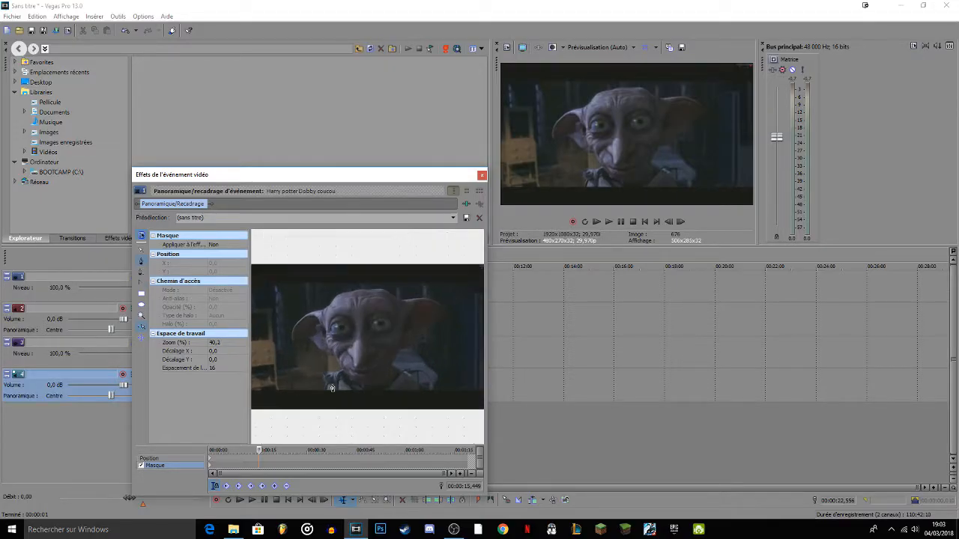
# Start the mask at Dobby's lower shoulder on the image's left and trace up the neck and around that ear
pyautogui.click(319, 404)
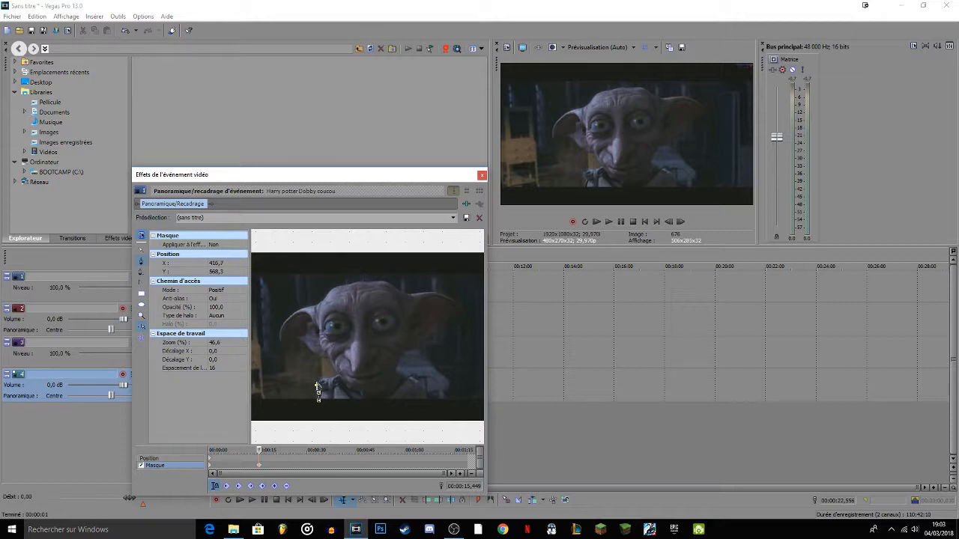
pyautogui.click(334, 382)
pyautogui.click(337, 369)
pyautogui.click(326, 358)
pyautogui.click(318, 357)
pyautogui.click(305, 344)
pyautogui.click(283, 341)
pyautogui.click(281, 321)
pyautogui.click(290, 317)
pyautogui.click(304, 307)
pyautogui.click(311, 307)
pyautogui.click(321, 303)
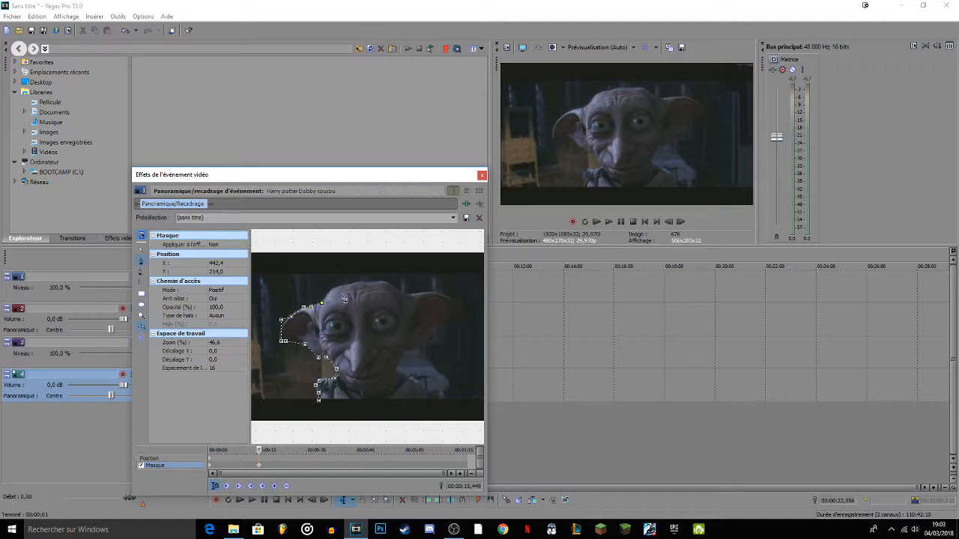
# Extend the mask outline over the top of Dobby's head and around the ear on the image's right, down to the neck
pyautogui.click(332, 289)
pyautogui.click(349, 286)
pyautogui.click(381, 284)
pyautogui.click(390, 284)
pyautogui.click(400, 293)
pyautogui.click(414, 295)
pyautogui.click(429, 294)
pyautogui.click(443, 295)
pyautogui.click(455, 300)
pyautogui.click(460, 308)
pyautogui.click(463, 317)
pyautogui.click(440, 326)
pyautogui.click(433, 332)
pyautogui.click(407, 352)
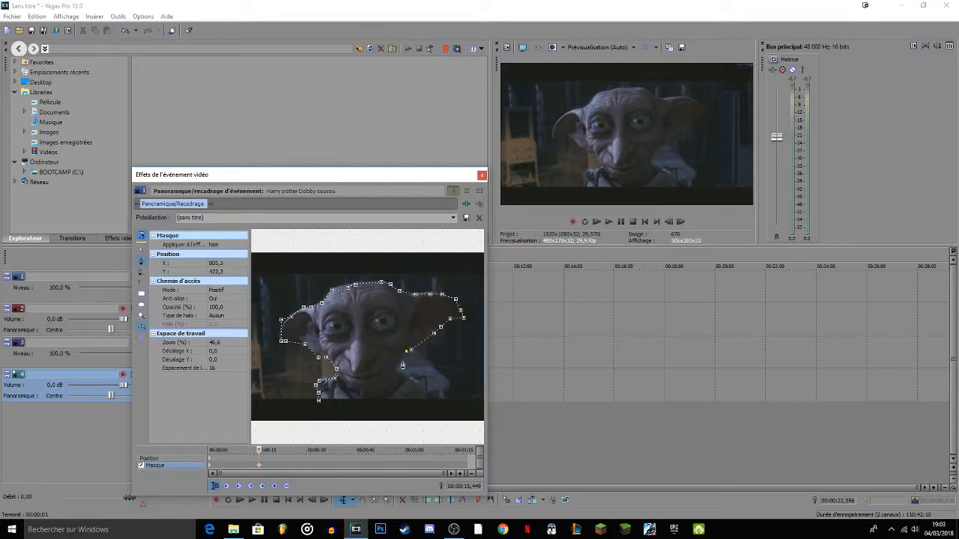
# Trace the neck and shoulder on the image's right and close the mask path at its starting anchor
pyautogui.click(399, 370)
pyautogui.click(418, 384)
pyautogui.click(425, 401)
pyautogui.click(319, 400)
pyautogui.click(407, 358)
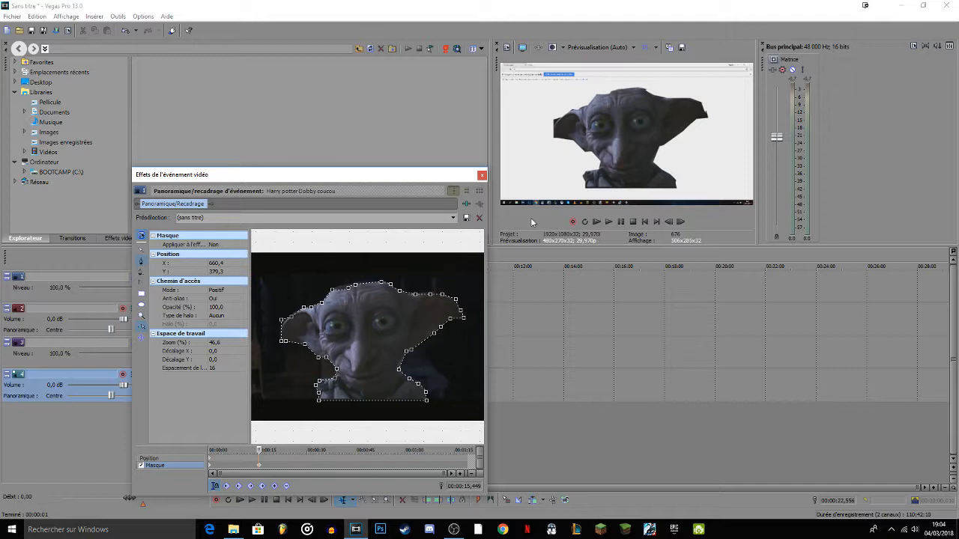
# Advance two frames to frame 678 and delete the mask path there
pyautogui.click(680, 222)
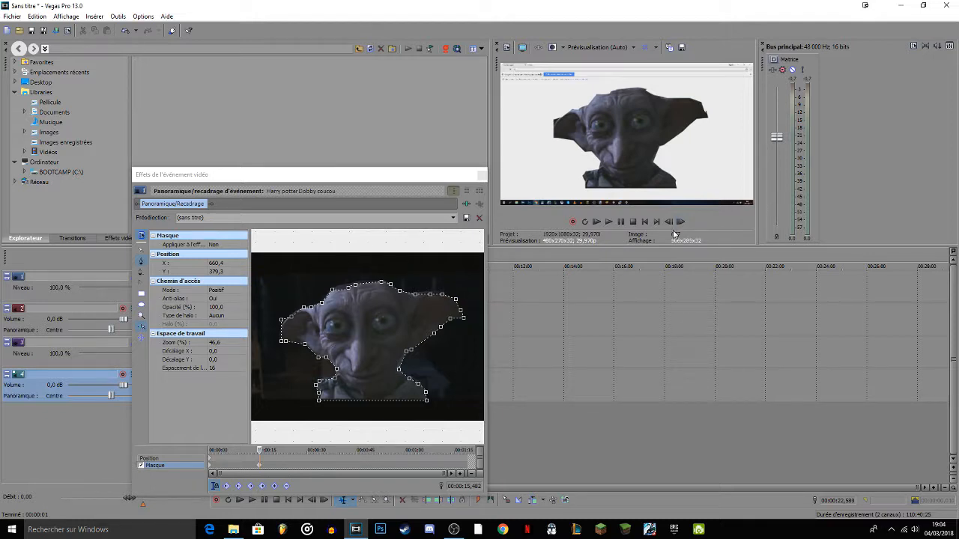
pyautogui.click(680, 224)
pyautogui.click(406, 359)
pyautogui.rightClick(407, 358)
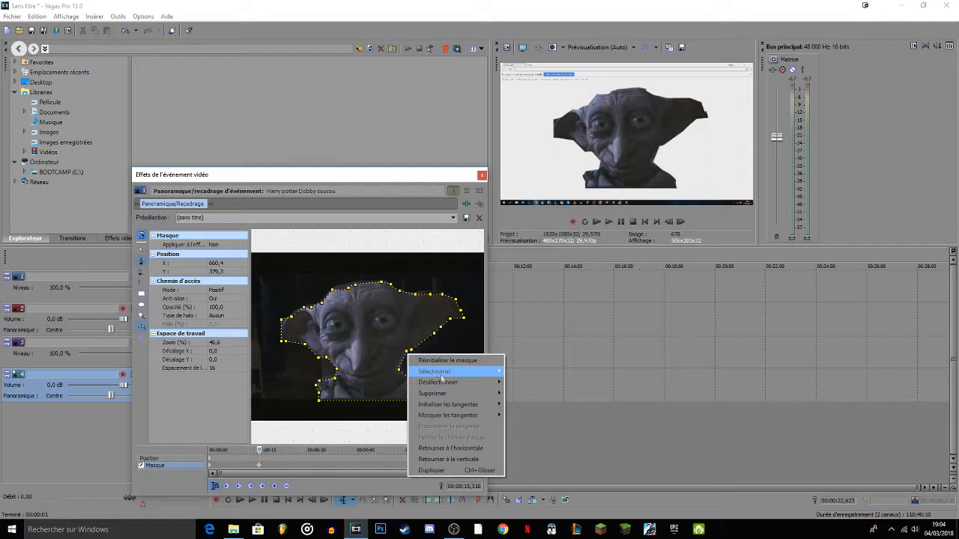
pyautogui.moveTo(455, 388)
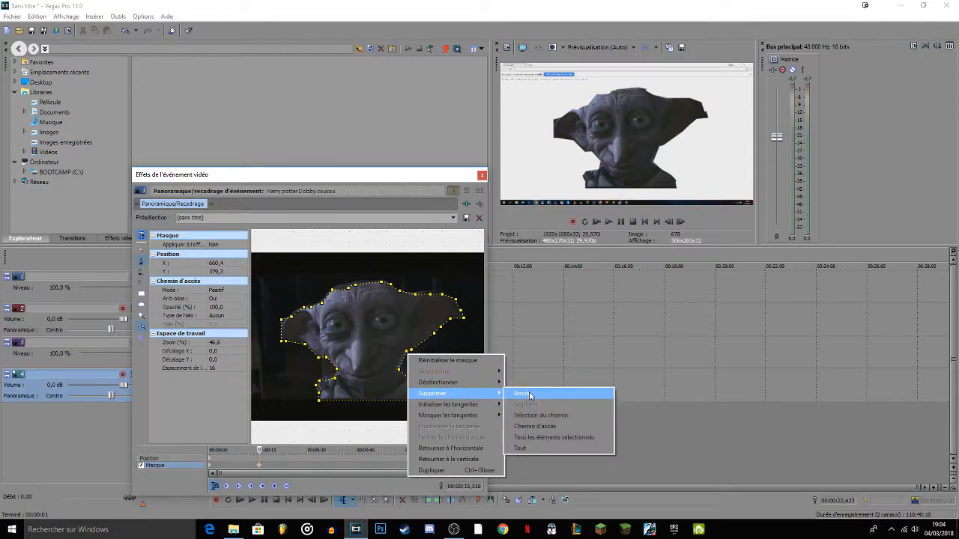
pyautogui.click(529, 394)
pyautogui.rightClick(414, 351)
pyautogui.moveTo(495, 402)
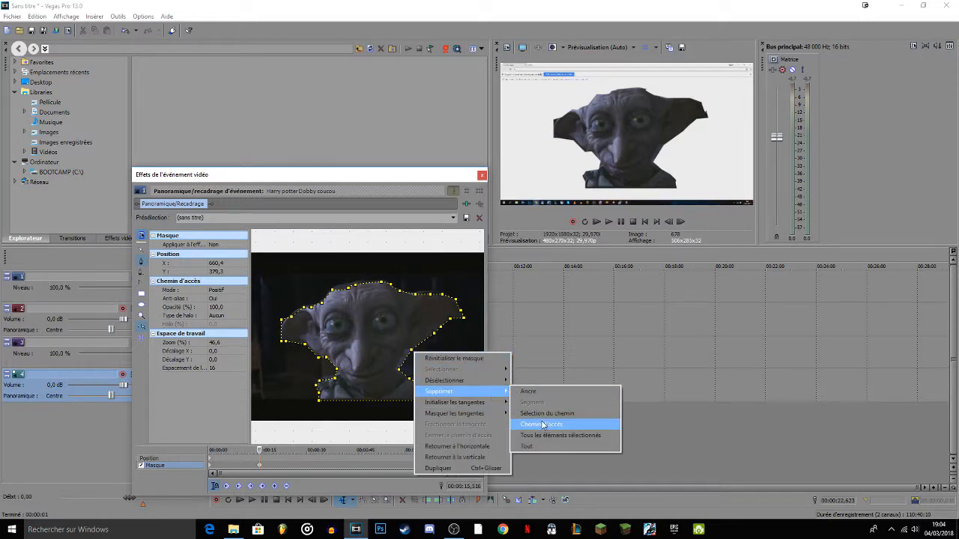
pyautogui.click(543, 426)
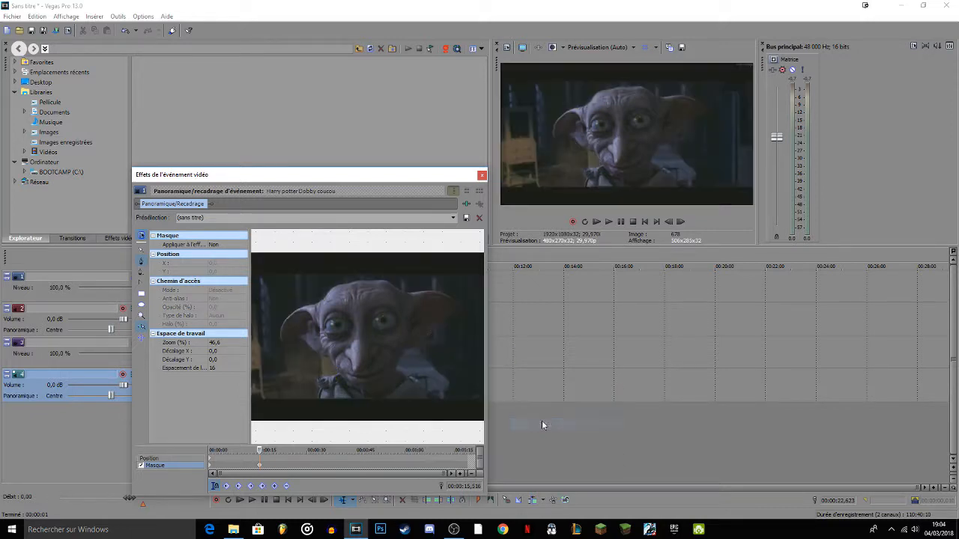
# Begin a new mask path on frame 678, tracing the shoulder, neck and ear on the image's left up to the forehead
pyautogui.click(317, 402)
pyautogui.click(321, 378)
pyautogui.click(339, 374)
pyautogui.click(334, 364)
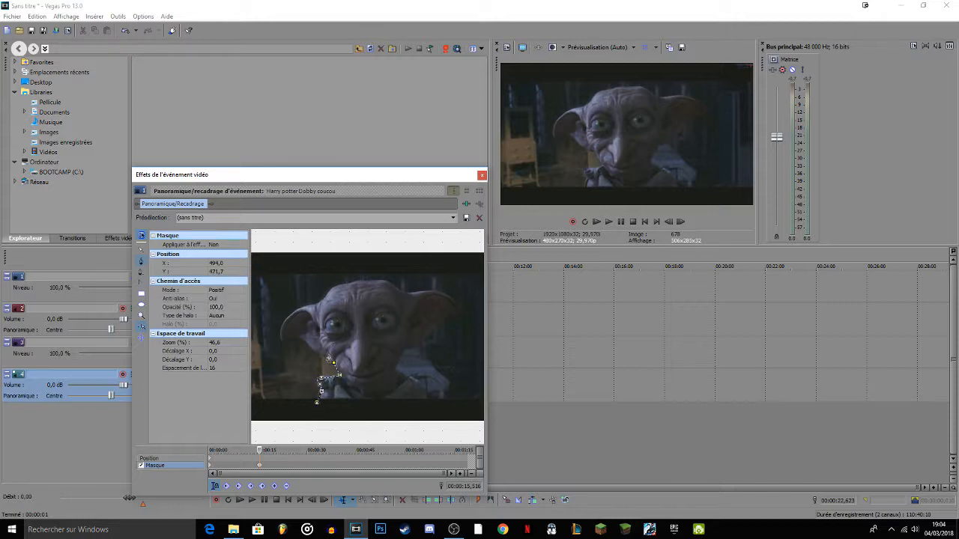
pyautogui.click(308, 357)
pyautogui.click(301, 341)
pyautogui.click(293, 339)
pyautogui.click(280, 339)
pyautogui.click(280, 329)
pyautogui.click(297, 311)
pyautogui.click(315, 305)
pyautogui.click(329, 291)
# Trace the top of Dobby's head and the full outline of the ear on the image's right on frame 678
pyautogui.click(367, 284)
pyautogui.click(381, 280)
pyautogui.click(397, 288)
pyautogui.click(408, 293)
pyautogui.click(443, 292)
pyautogui.click(452, 303)
pyautogui.click(459, 311)
pyautogui.click(447, 316)
pyautogui.click(443, 324)
pyautogui.click(435, 334)
pyautogui.click(423, 342)
# Outline the remaining neck and shoulder and close the frame 678 mask path at its first anchor
pyautogui.click(405, 351)
pyautogui.click(401, 362)
pyautogui.click(396, 373)
pyautogui.click(411, 379)
pyautogui.click(429, 386)
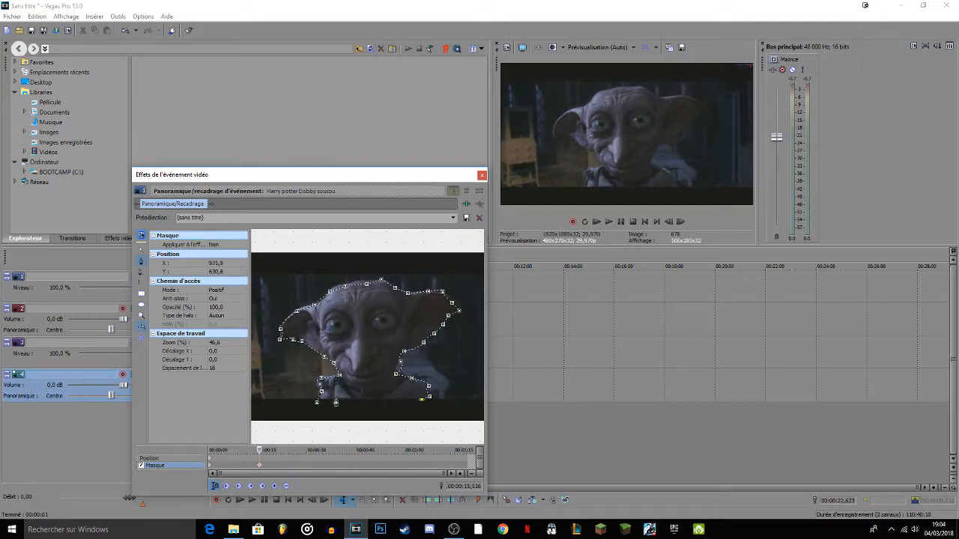
pyautogui.click(319, 403)
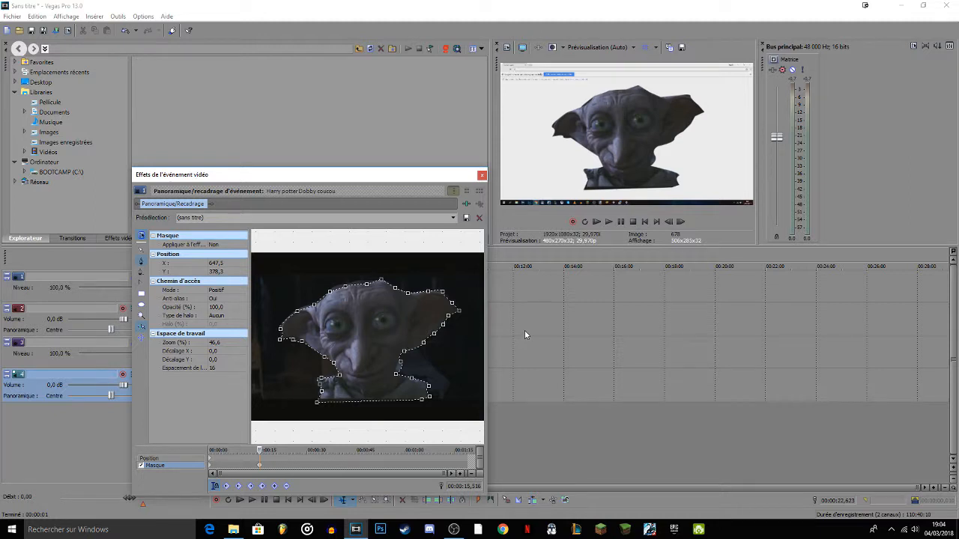
# Step forward frame by frame from frame 678 to check the mask up to the change of shot
pyautogui.click(678, 222)
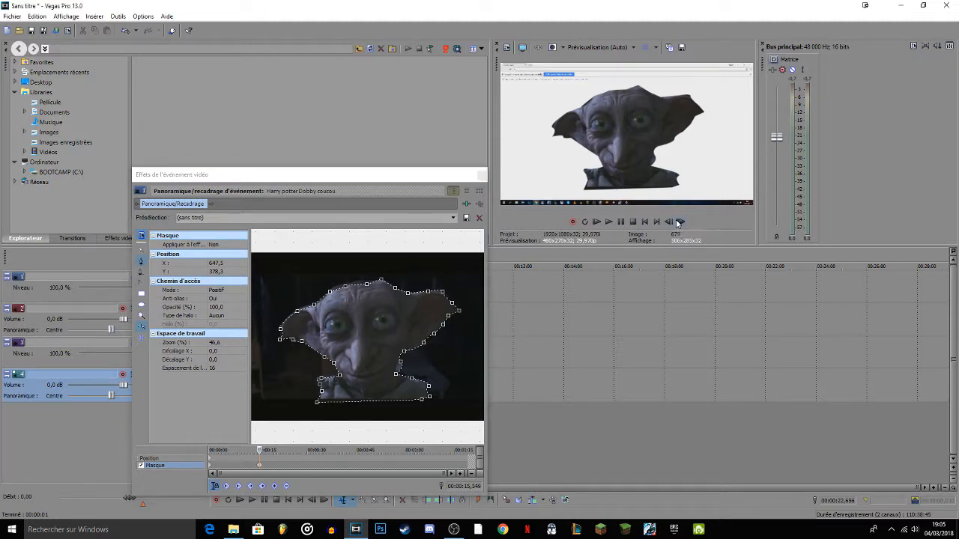
pyautogui.click(680, 223)
pyautogui.click(681, 224)
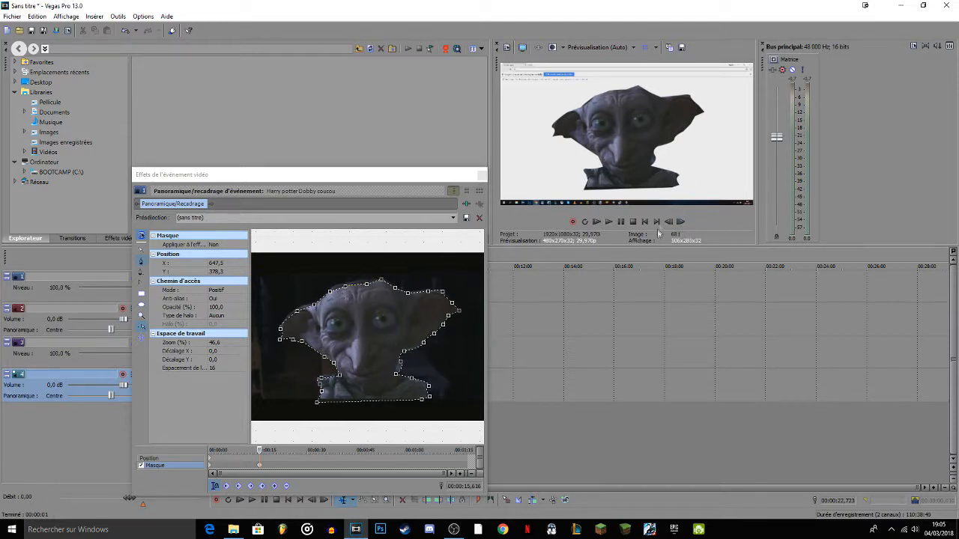
pyautogui.doubleClick(681, 222)
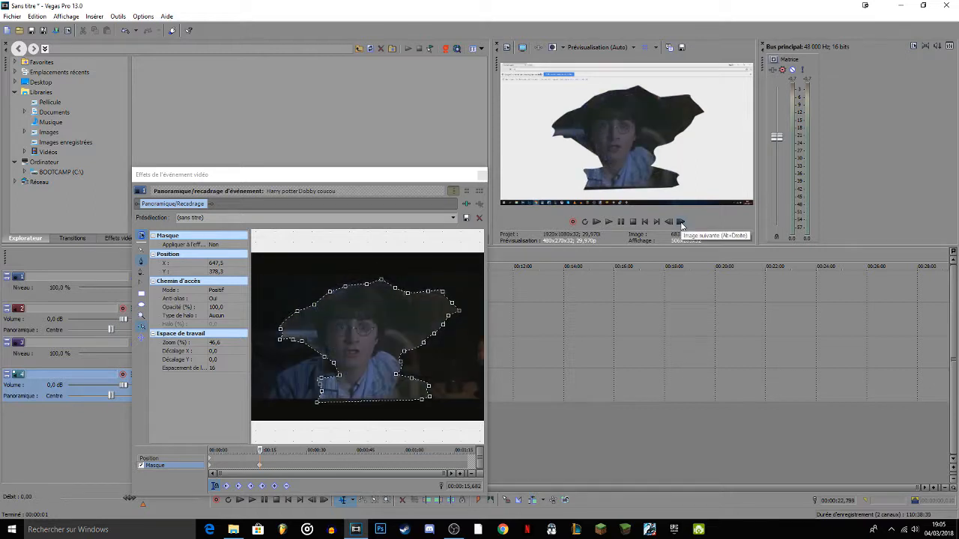
# Step back to frame 646, where Dobby's head has moved, and delete the mask path there
pyautogui.doubleClick(667, 222)
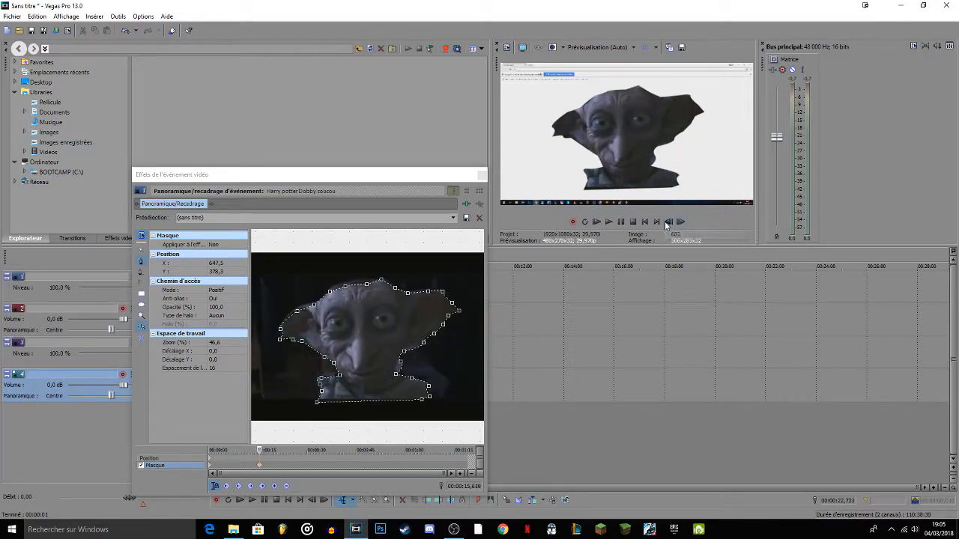
pyautogui.doubleClick(667, 223)
pyautogui.doubleClick(667, 223)
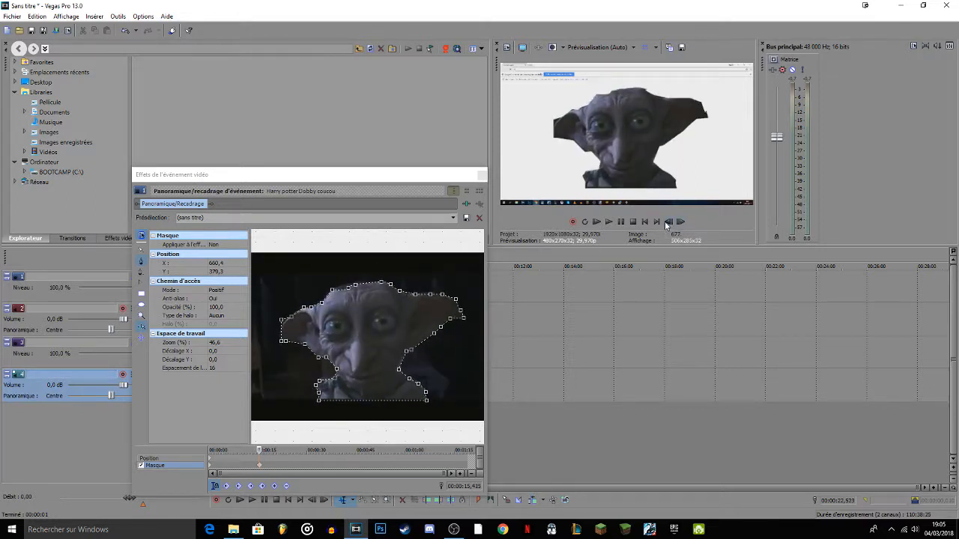
pyautogui.click(666, 226)
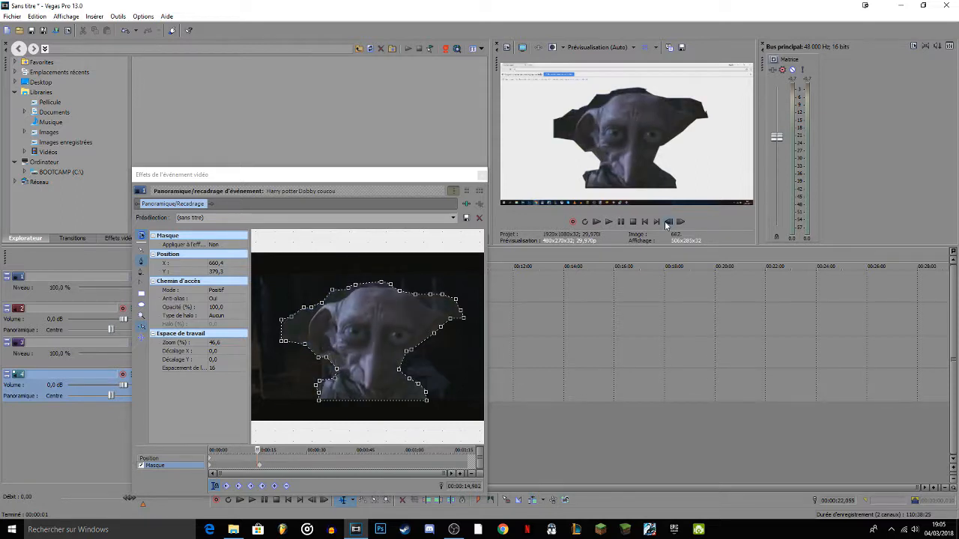
pyautogui.click(667, 224)
pyautogui.click(667, 223)
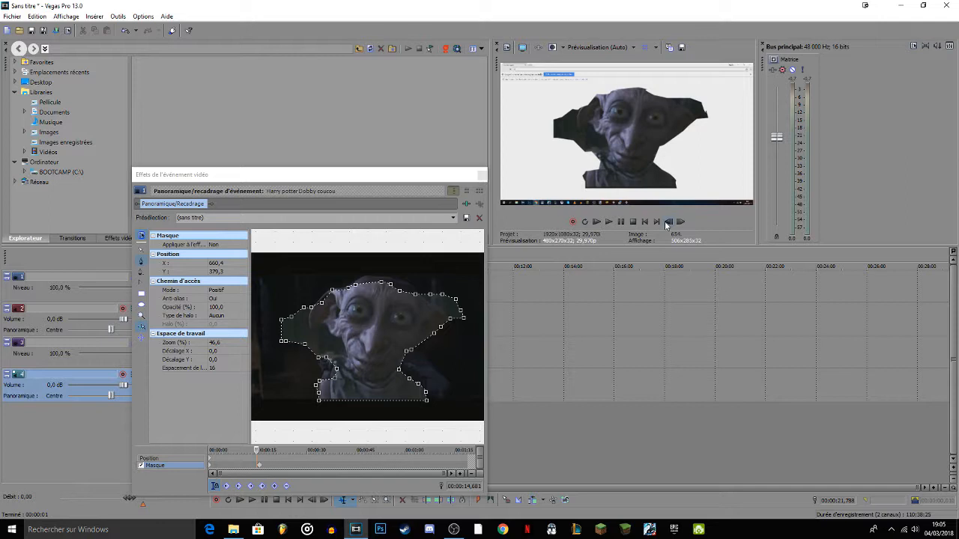
pyautogui.click(667, 225)
pyautogui.rightClick(433, 340)
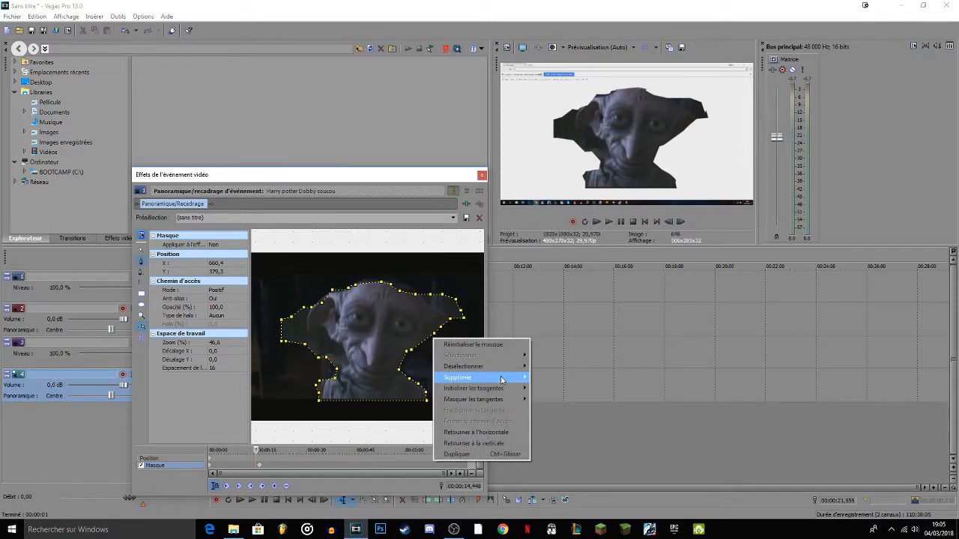
pyautogui.moveTo(524, 382)
pyautogui.click(563, 410)
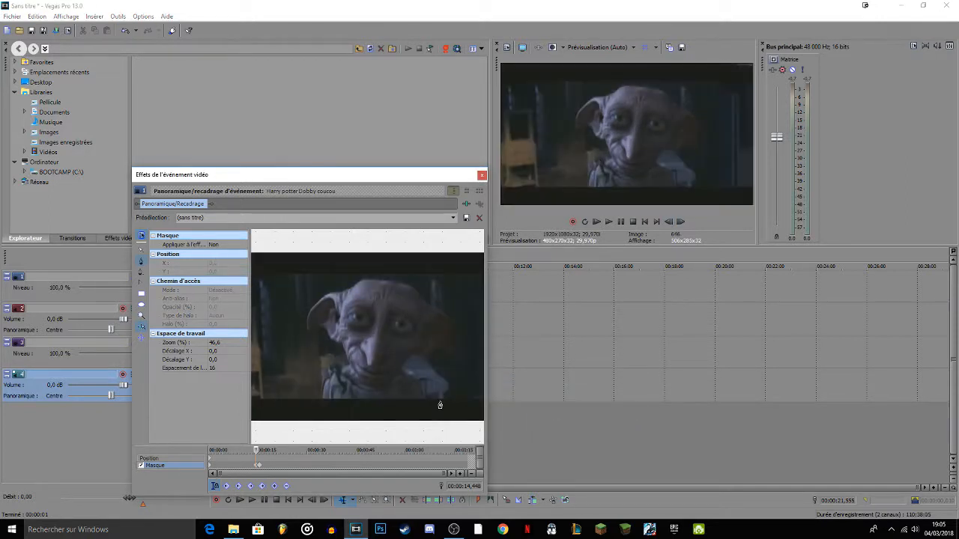
# Start a new mask path on frame 646 along Dobby's shoulder, neck and ear on the image's left
pyautogui.click(325, 399)
pyautogui.click(333, 372)
pyautogui.click(351, 366)
pyautogui.click(339, 343)
pyautogui.click(310, 329)
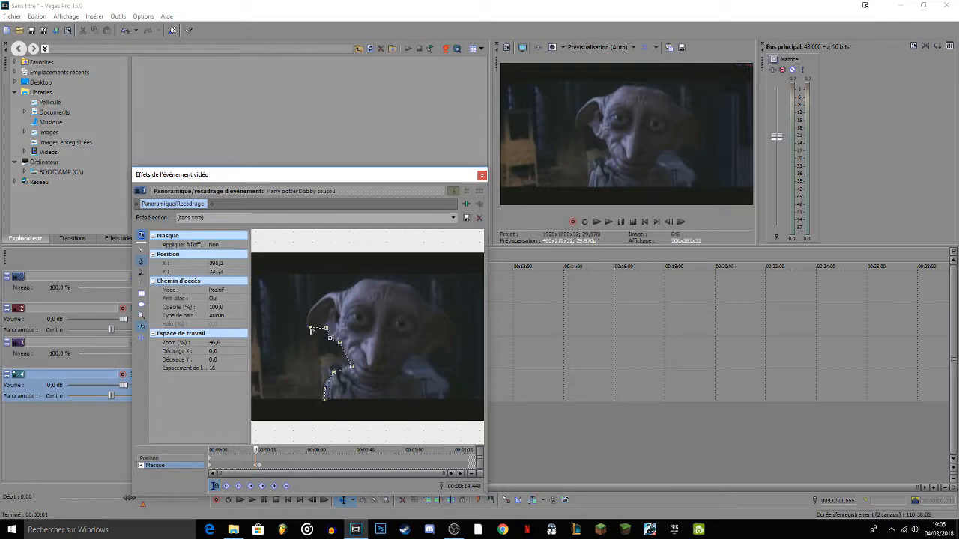
pyautogui.click(318, 300)
# Continue the frame 646 mask over the top of the head and down the outer edge of the ear on the image's right
pyautogui.click(409, 286)
pyautogui.click(423, 300)
pyautogui.click(435, 309)
pyautogui.click(447, 320)
pyautogui.click(455, 340)
pyautogui.click(456, 353)
# Trace below the ear along the neck and shoulder on the image's right and close the frame 646 mask path
pyautogui.click(409, 356)
pyautogui.click(405, 365)
pyautogui.click(415, 371)
pyautogui.click(419, 380)
pyautogui.click(424, 393)
pyautogui.click(425, 401)
pyautogui.click(324, 398)
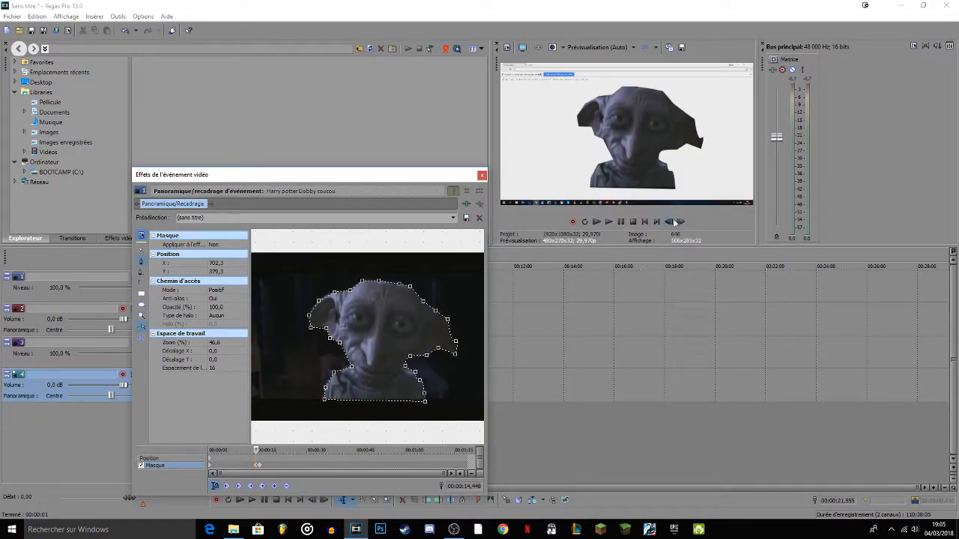
# Advance to frame 647 and delete the mask path there
pyautogui.click(678, 222)
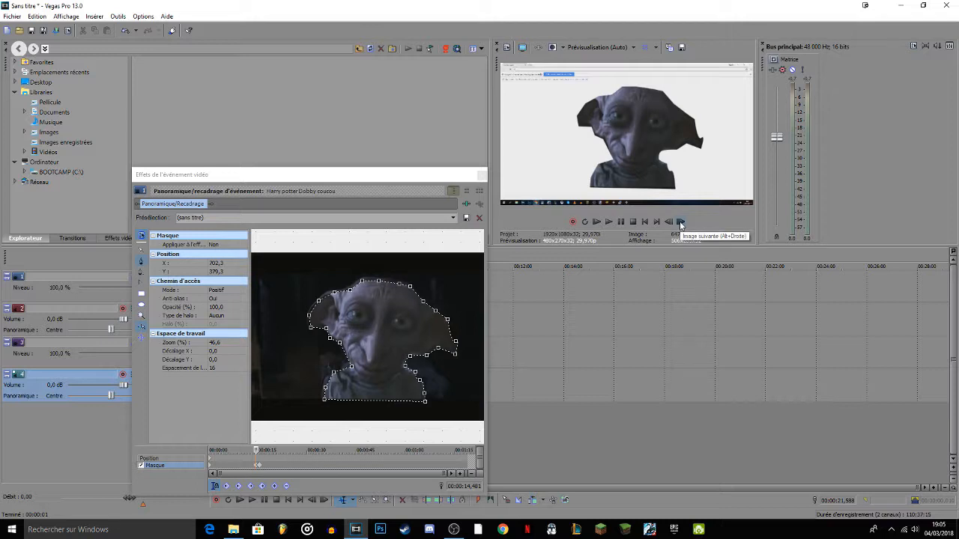
pyautogui.rightClick(420, 384)
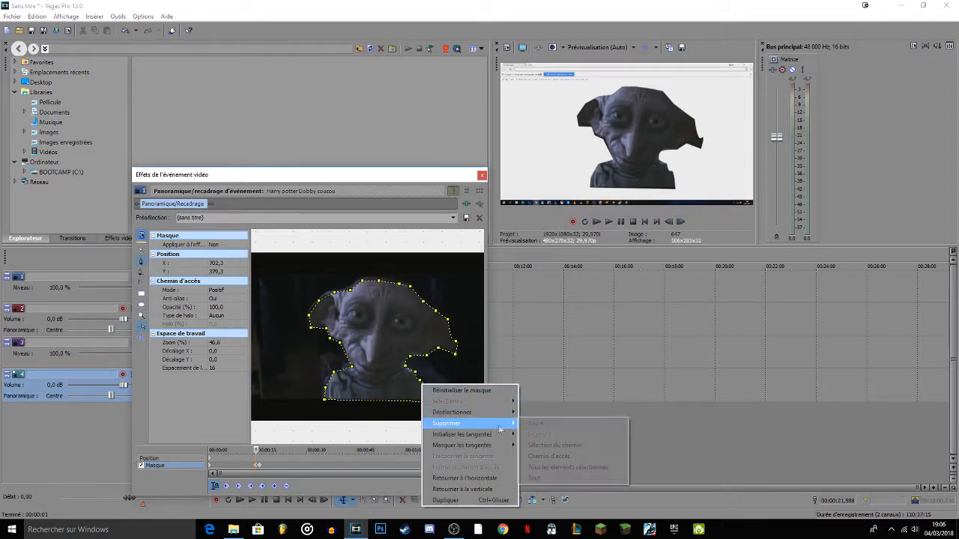
pyautogui.click(569, 452)
# Start a new mask path on frame 647 along Dobby's shoulder, neck and the underside of the ear on the image's left
pyautogui.click(319, 403)
pyautogui.click(322, 387)
pyautogui.click(329, 369)
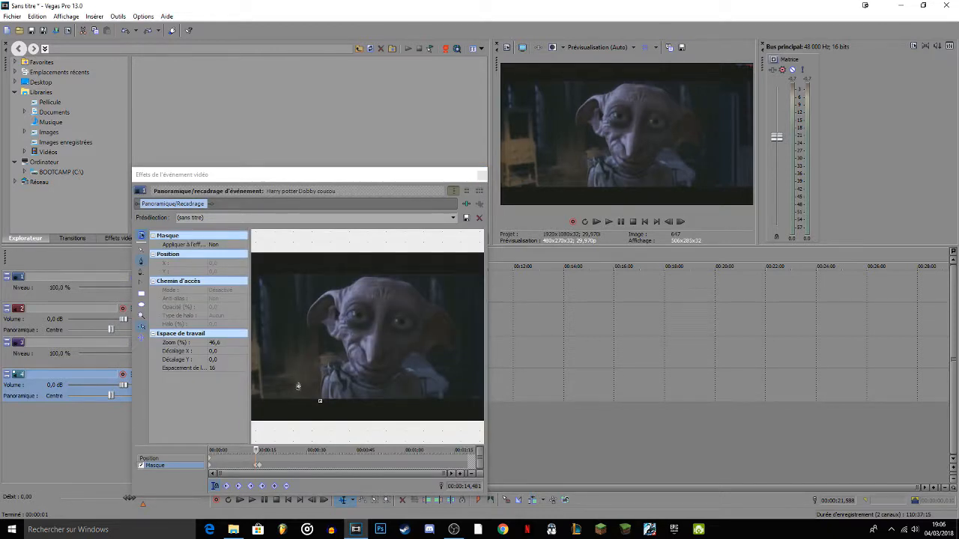
pyautogui.click(323, 387)
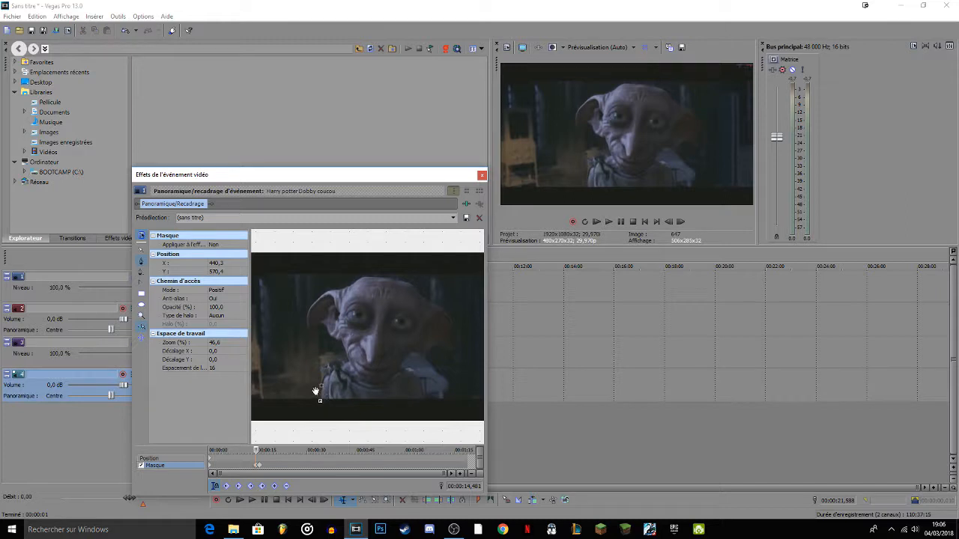
pyautogui.moveTo(316, 391); pyautogui.dragTo(321, 382)
pyautogui.click(321, 376)
pyautogui.click(341, 366)
pyautogui.click(349, 364)
pyautogui.click(320, 325)
pyautogui.click(309, 324)
# Continue the frame 647 mask up the first ear, over the top of the head and around the ear on the image's right
pyautogui.click(315, 302)
pyautogui.click(334, 293)
pyautogui.click(354, 282)
pyautogui.click(363, 279)
pyautogui.click(389, 279)
pyautogui.click(412, 283)
pyautogui.click(422, 298)
pyautogui.click(436, 306)
pyautogui.click(453, 322)
pyautogui.click(454, 341)
pyautogui.click(454, 349)
# Trace below the ear, along the neck and shoulder on the image's right, and close the frame 647 mask path
pyautogui.click(435, 350)
pyautogui.click(411, 352)
pyautogui.click(402, 363)
pyautogui.click(414, 373)
pyautogui.click(424, 401)
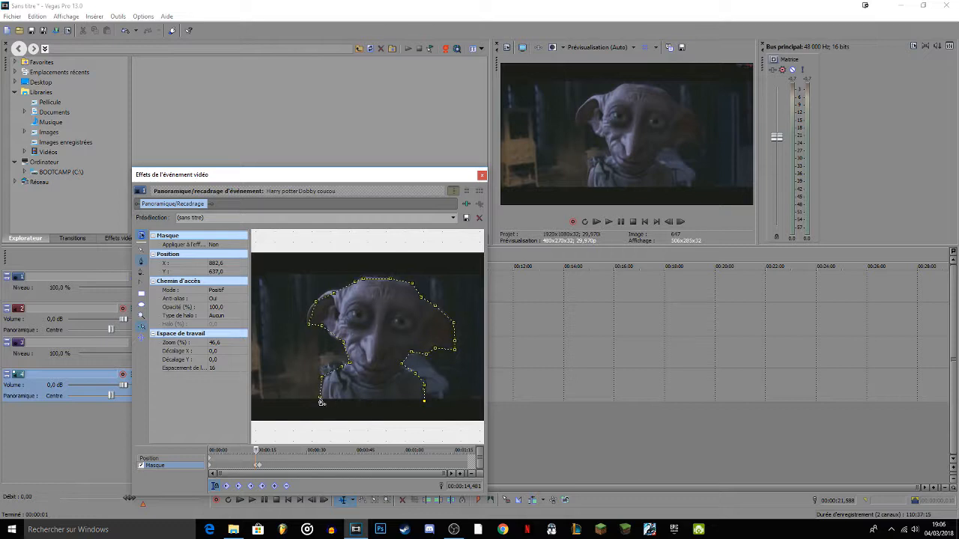
pyautogui.click(320, 397)
# Advance to frame 656 and delete the mask path there
pyautogui.click(680, 222)
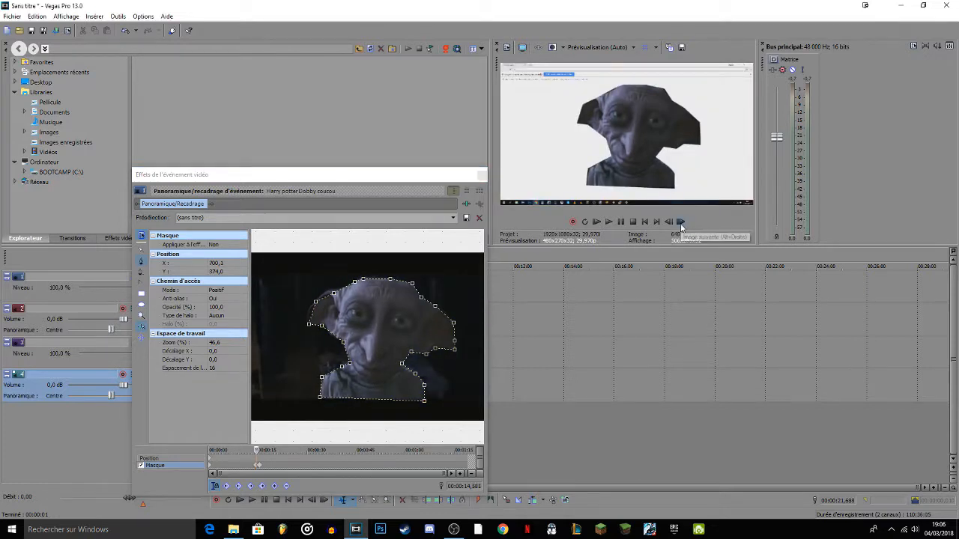
pyautogui.click(680, 222)
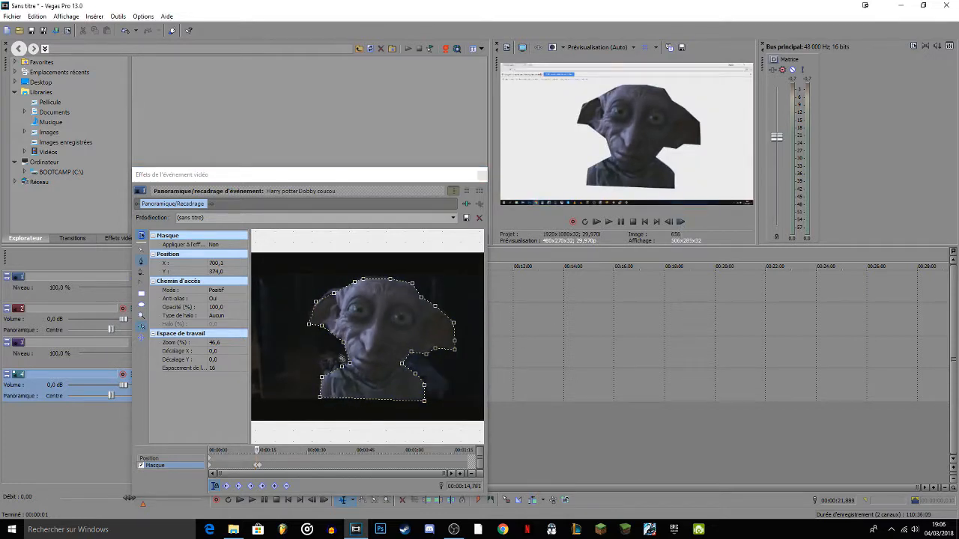
pyautogui.rightClick(405, 406)
pyautogui.moveTo(466, 322)
pyautogui.click(549, 358)
# Start a new mask path on frame 656 along Dobby's shoulder, neck and ear on the image's left
pyautogui.click(320, 399)
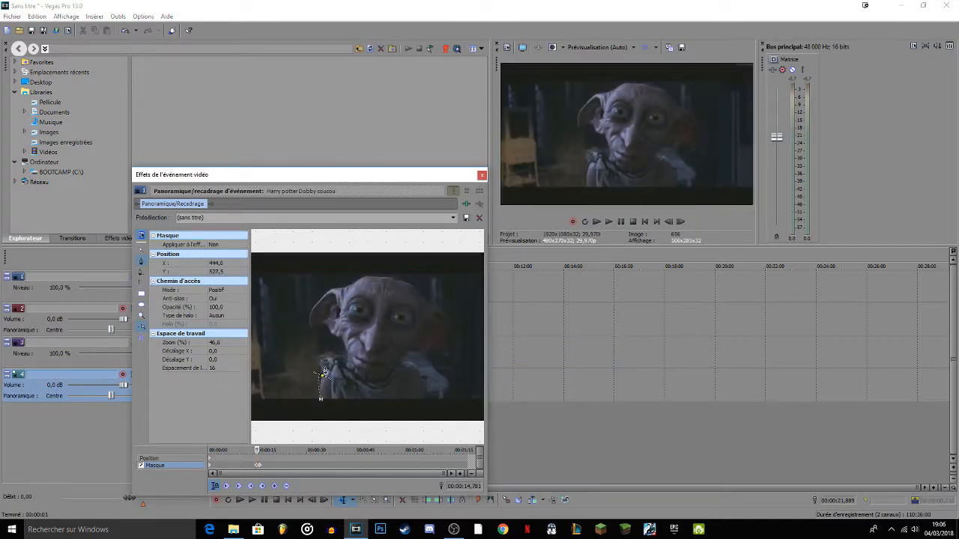
pyautogui.click(338, 360)
pyautogui.click(314, 308)
pyautogui.moveTo(330, 296); pyautogui.dragTo(364, 283)
# Continue the frame 656 mask over the top of the head and down the outer edge of the ear on the image's right
pyautogui.click(380, 279)
pyautogui.click(395, 280)
pyautogui.click(404, 282)
pyautogui.click(415, 287)
pyautogui.click(424, 304)
pyautogui.click(448, 311)
pyautogui.click(456, 342)
pyautogui.click(453, 355)
# Trace the frame 656 mask below the ear and along the neck and shoulder on the image's right to the picture's lower edge
pyautogui.click(417, 351)
pyautogui.click(408, 351)
pyautogui.click(397, 364)
pyautogui.click(403, 366)
pyautogui.click(419, 370)
pyautogui.click(424, 385)
pyautogui.click(423, 403)
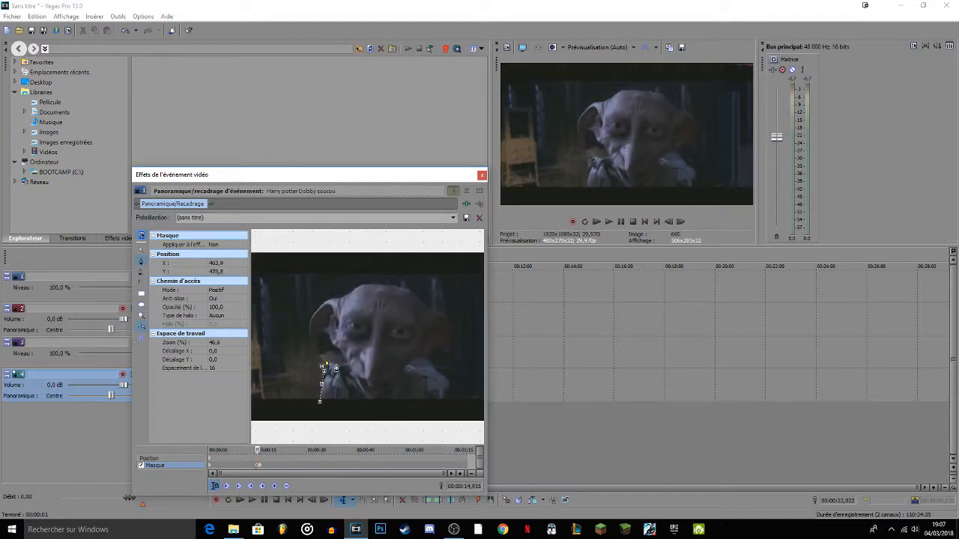
# Continue the frame 660 mask path along Dobby's collar and up the cheek on the image's left
pyautogui.click(336, 367)
pyautogui.scroll(3, 343, 354)
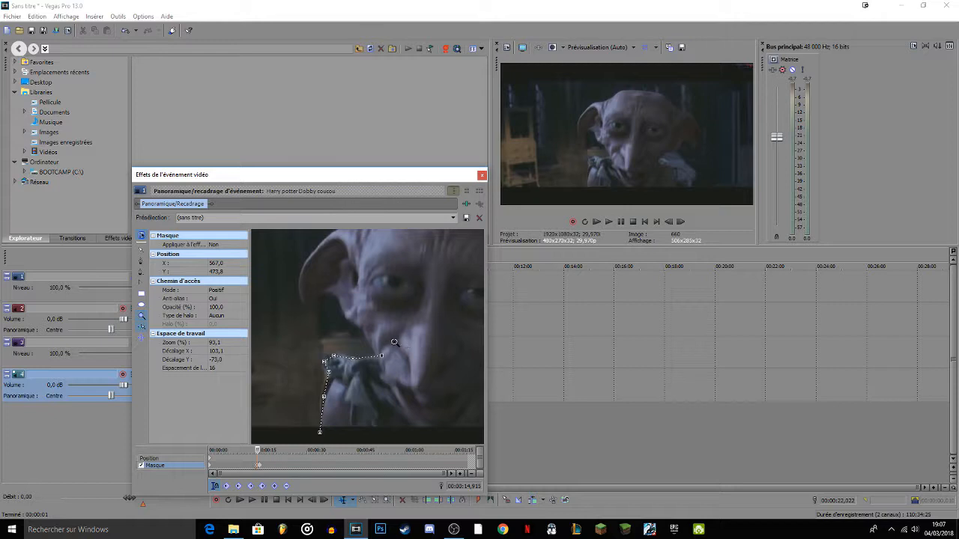
pyautogui.scroll(3, 376, 343)
pyautogui.scroll(3, 352, 343)
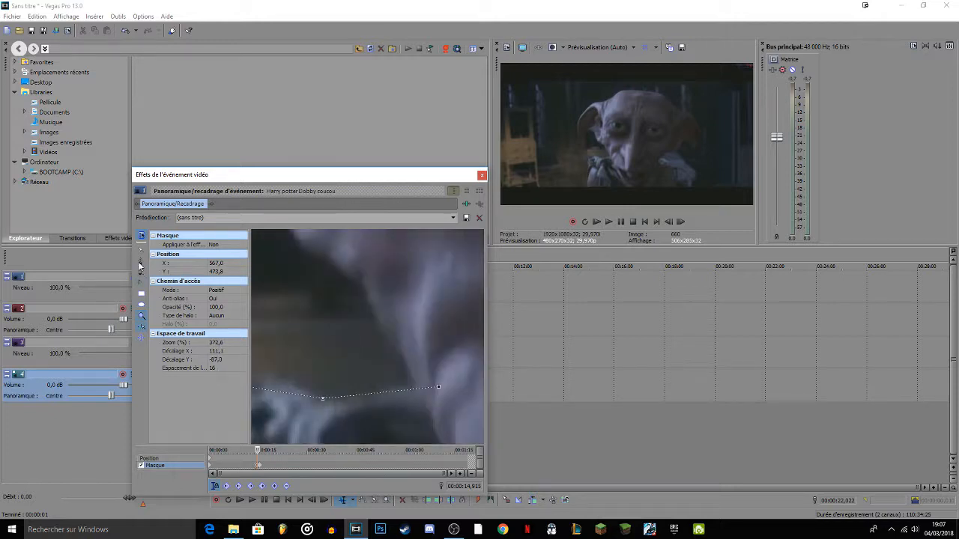
pyautogui.click(391, 350)
pyautogui.click(372, 325)
pyautogui.click(343, 287)
pyautogui.click(307, 261)
# Trace the underside and outer edge of the ear on the image's left for the frame 660 mask
pyautogui.scroll(-4, 300, 285)
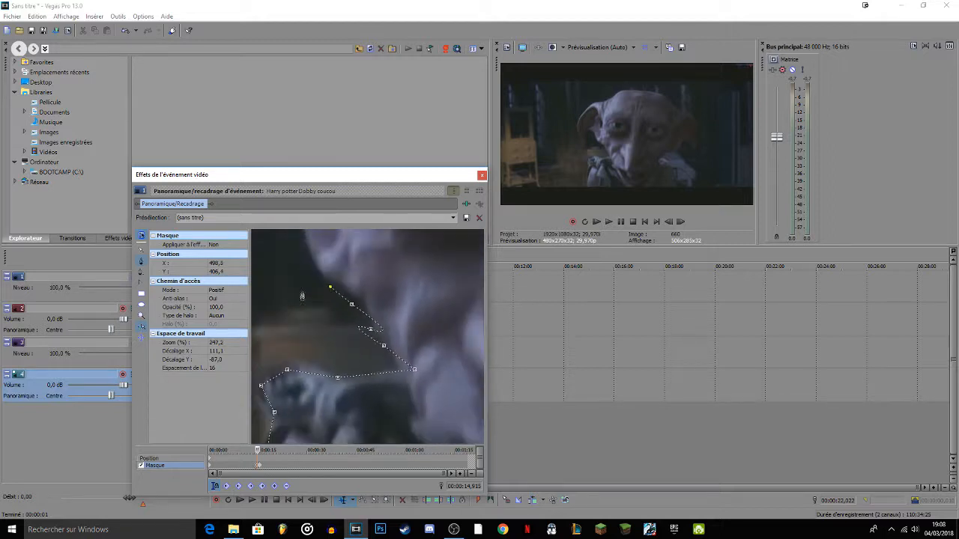
pyautogui.click(325, 264)
pyautogui.click(314, 252)
pyautogui.click(278, 259)
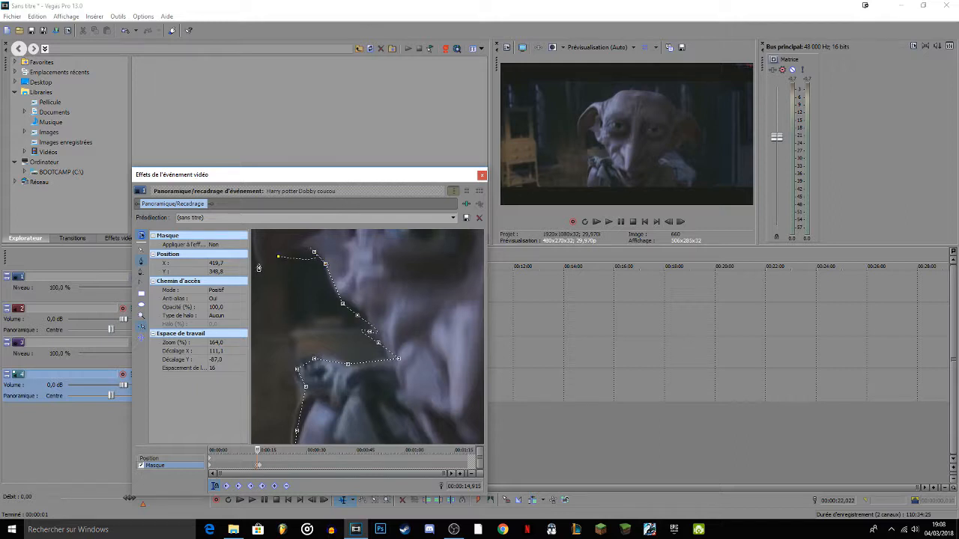
pyautogui.scroll(-3, 264, 275)
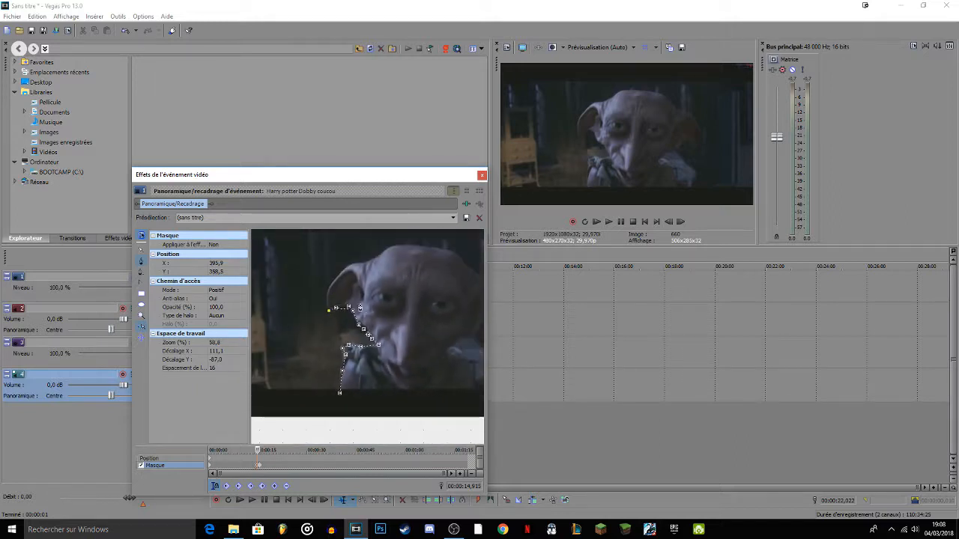
pyautogui.scroll(-1, 435, 321)
pyautogui.click(340, 297)
pyautogui.click(350, 288)
pyautogui.click(361, 281)
# Continue the frame 660 mask over the top of the head and around the ear on the image's right
pyautogui.click(376, 277)
pyautogui.click(385, 270)
pyautogui.click(399, 268)
pyautogui.click(411, 270)
pyautogui.click(423, 274)
pyautogui.click(436, 278)
pyautogui.click(449, 289)
pyautogui.click(467, 302)
pyautogui.click(471, 313)
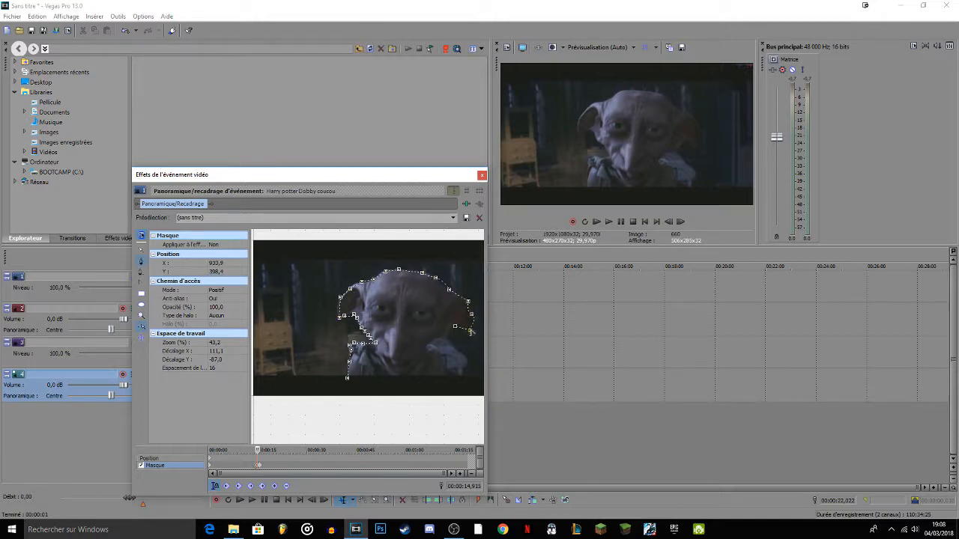
# Resume the frame 660 mask path below the ear on the image's right, trace the neck and shoulder, and close it
pyautogui.scroll(1, 474, 332)
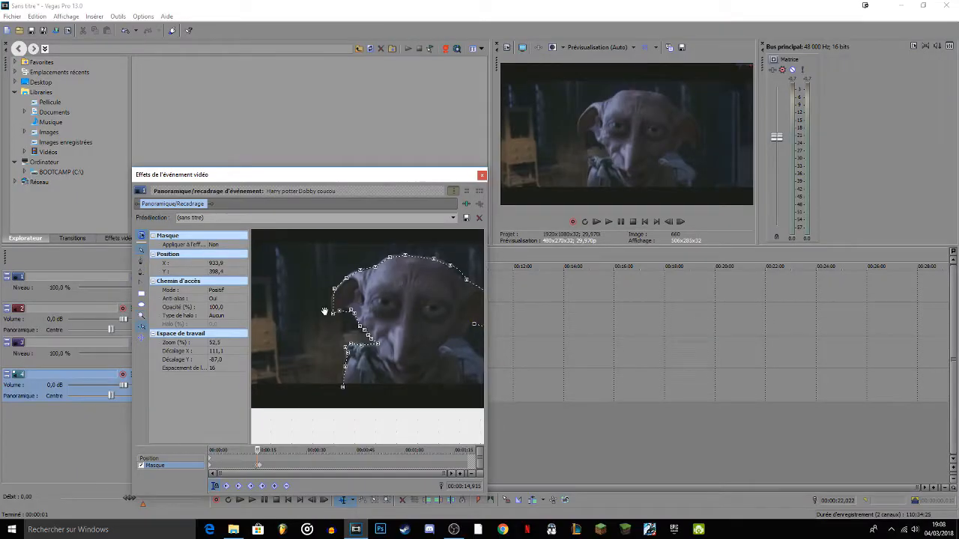
pyautogui.moveTo(324, 311); pyautogui.dragTo(278, 317)
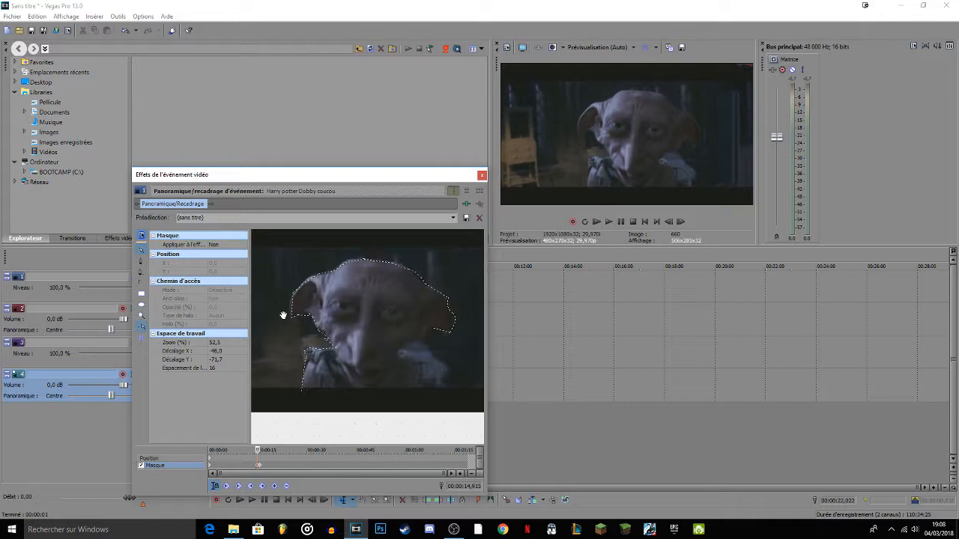
pyautogui.click(142, 260)
pyautogui.hotkey('ctrl', 'z')
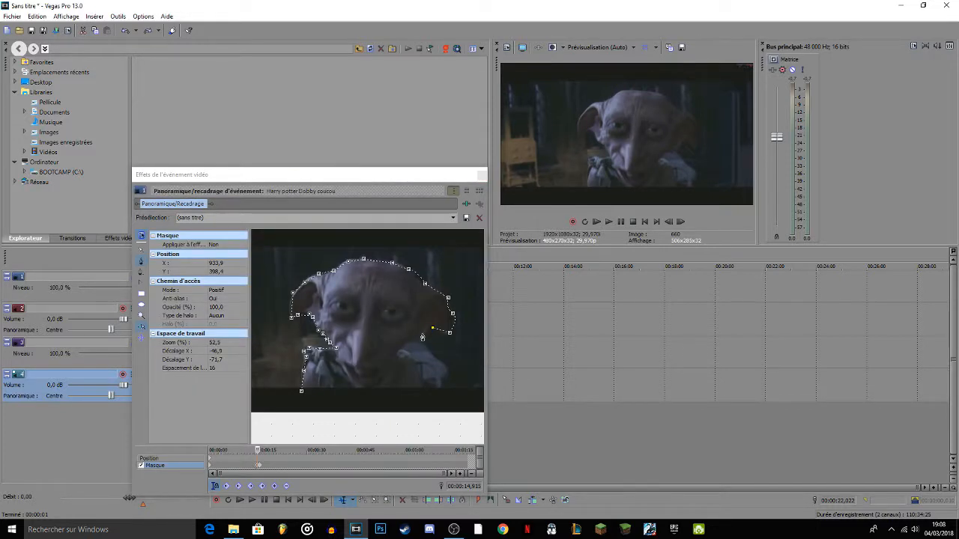
pyautogui.click(421, 340)
pyautogui.click(402, 343)
pyautogui.click(395, 354)
pyautogui.click(403, 360)
pyautogui.click(415, 368)
pyautogui.click(421, 379)
pyautogui.click(421, 390)
pyautogui.click(301, 390)
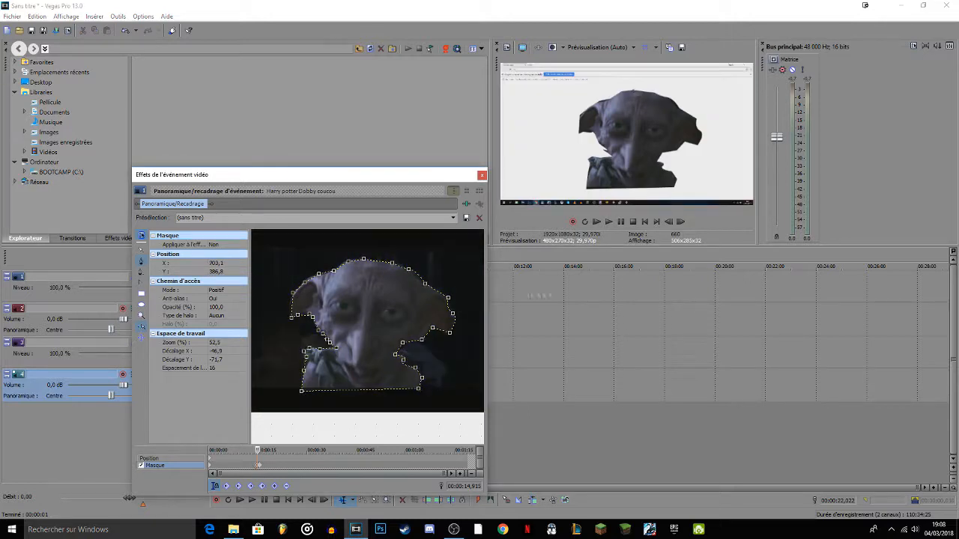
# Advance to frame 665 and delete the mask path there
pyautogui.click(679, 222)
pyautogui.click(679, 223)
pyautogui.click(680, 223)
pyautogui.rightClick(421, 341)
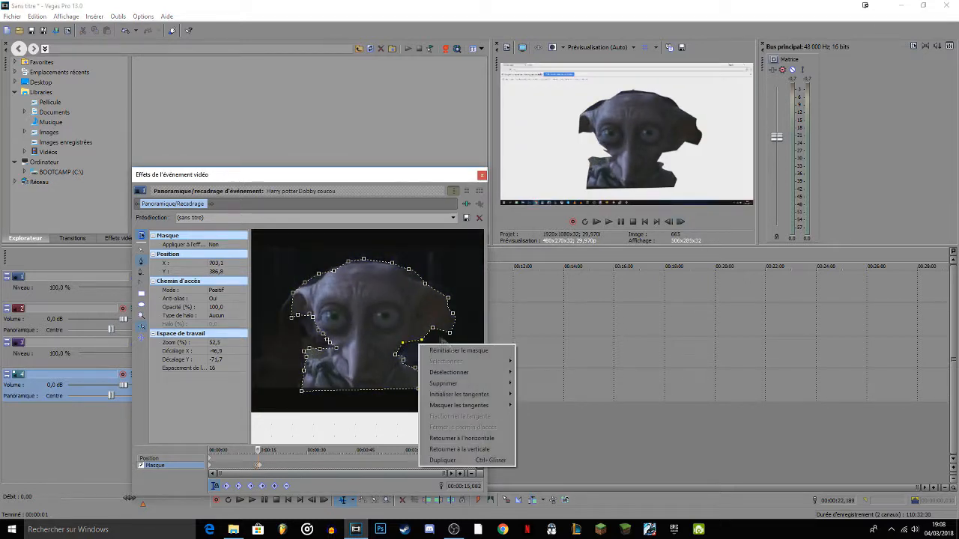
pyautogui.moveTo(453, 383)
pyautogui.click(530, 419)
# Start a new mask path on frame 665 along Dobby's shoulder, neck and ear on the image's left
pyautogui.click(300, 388)
pyautogui.click(300, 362)
pyautogui.click(315, 358)
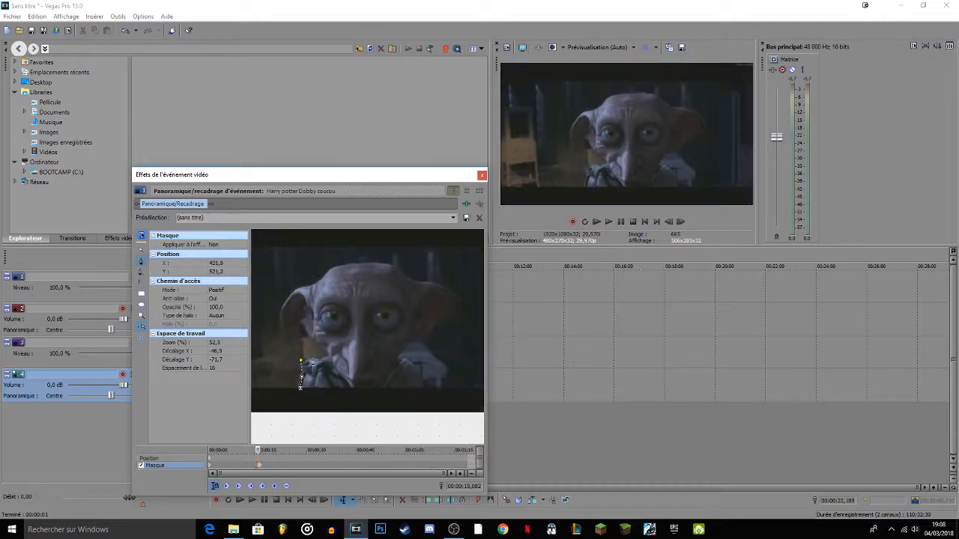
pyautogui.click(324, 357)
pyautogui.click(315, 339)
pyautogui.click(300, 322)
pyautogui.click(286, 329)
pyautogui.click(278, 316)
pyautogui.click(285, 301)
# Continue the frame 665 mask over the top of the head and along the outer edge of the ear on the image's right
pyautogui.click(343, 266)
pyautogui.click(381, 265)
pyautogui.click(394, 265)
pyautogui.click(410, 280)
pyautogui.click(441, 287)
pyautogui.click(455, 299)
pyautogui.click(461, 320)
# Trace below the ear, along the neck and shoulder on the image's right, and close the frame 665 mask path
pyautogui.click(445, 319)
pyautogui.click(430, 330)
pyautogui.click(419, 342)
pyautogui.click(402, 349)
pyautogui.click(408, 359)
pyautogui.click(421, 387)
pyautogui.click(300, 387)
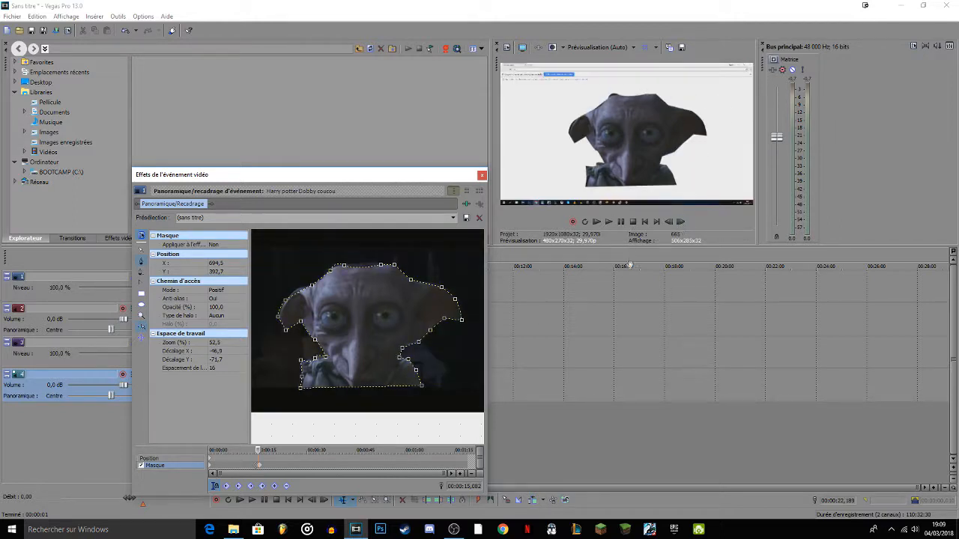
# Advance to frame 668 and delete the mask path there
pyautogui.click(680, 222)
pyautogui.click(680, 222)
pyautogui.click(680, 222)
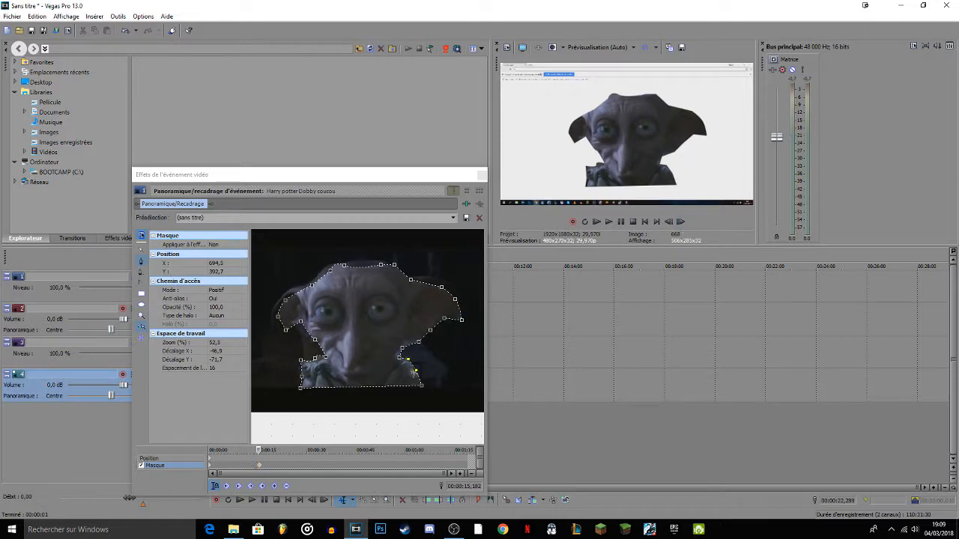
pyautogui.rightClick(405, 352)
pyautogui.moveTo(457, 396)
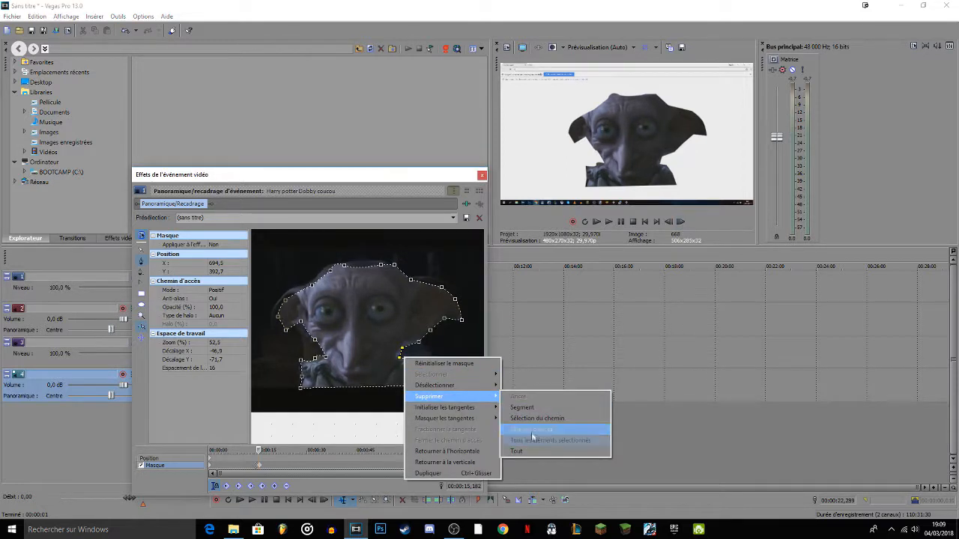
pyautogui.click(556, 436)
# Start a new mask path on frame 668 along Dobby's shoulder, neck and the underside of the ear on the image's left
pyautogui.click(298, 387)
pyautogui.click(295, 367)
pyautogui.click(312, 361)
pyautogui.click(325, 357)
pyautogui.click(307, 343)
pyautogui.click(300, 333)
pyautogui.click(290, 323)
pyautogui.click(277, 325)
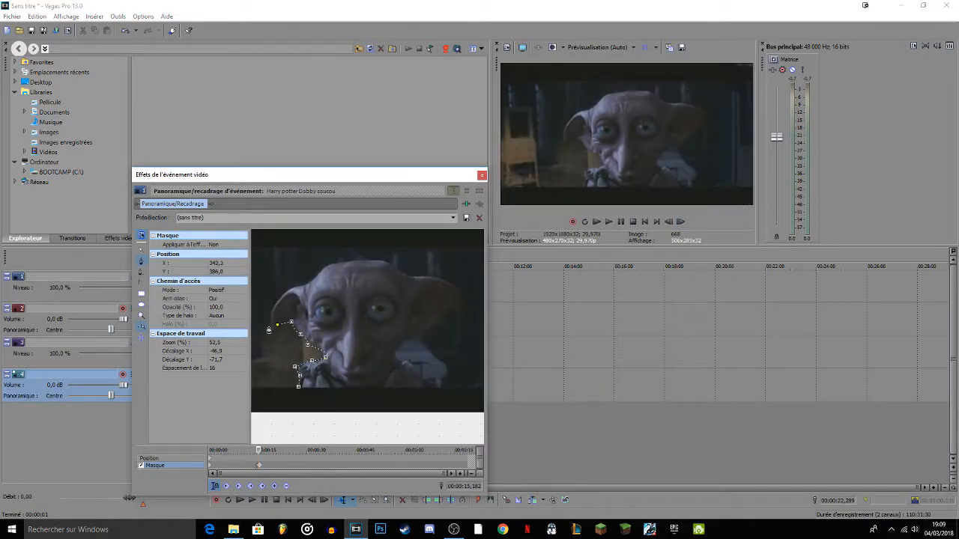
# Continue the frame 668 mask over the first ear and the top of the head to the tip of the ear on the image's right
pyautogui.click(304, 286)
pyautogui.click(319, 278)
pyautogui.click(330, 265)
pyautogui.click(389, 262)
pyautogui.click(401, 273)
pyautogui.click(423, 278)
pyautogui.click(445, 278)
pyautogui.click(463, 299)
# Trace below the ear, along the neck and shoulder on the image's right, and close the frame 668 mask path
pyautogui.click(446, 313)
pyautogui.click(431, 324)
pyautogui.click(412, 338)
pyautogui.click(398, 344)
pyautogui.click(404, 365)
pyautogui.click(417, 368)
pyautogui.click(418, 383)
pyautogui.click(298, 386)
# Advance to frame 672 and delete the mask path there
pyautogui.click(681, 221)
pyautogui.click(681, 221)
pyautogui.click(681, 221)
pyautogui.click(681, 221)
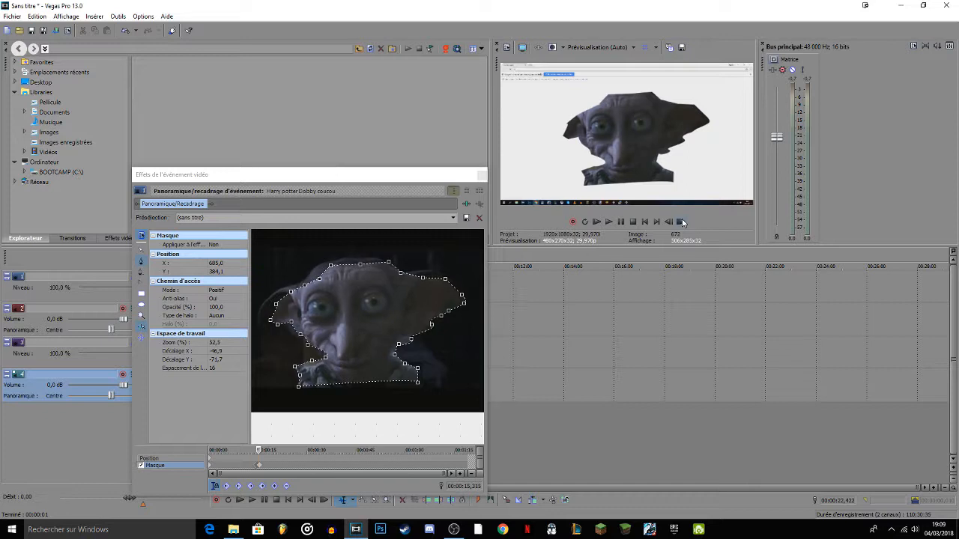
pyautogui.rightClick(301, 335)
pyautogui.moveTo(344, 377)
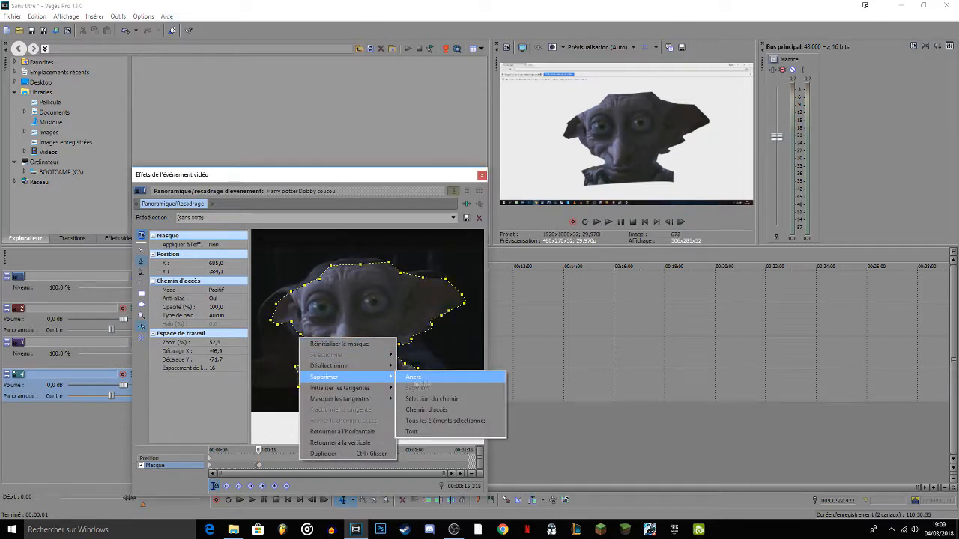
pyautogui.click(423, 377)
# Start a new mask path on frame 672 along Dobby's shoulder, neck and the ear on the image's left
pyautogui.click(301, 388)
pyautogui.click(299, 380)
pyautogui.click(295, 372)
pyautogui.click(322, 356)
pyautogui.click(278, 324)
pyautogui.click(259, 307)
pyautogui.click(272, 291)
# Continue the frame 672 mask over the top of Dobby's head and along the upper edge of the ear on the image's right
pyautogui.click(311, 282)
pyautogui.click(316, 268)
pyautogui.click(341, 259)
pyautogui.click(356, 259)
pyautogui.click(379, 258)
pyautogui.click(411, 272)
pyautogui.click(428, 271)
pyautogui.click(452, 280)
# Trace below that ear and down the neck and shoulder on the image's right, and close the frame 672 mask path
pyautogui.click(446, 299)
pyautogui.click(424, 320)
pyautogui.click(402, 336)
pyautogui.click(392, 350)
pyautogui.click(392, 358)
pyautogui.click(404, 362)
pyautogui.click(417, 372)
pyautogui.click(423, 382)
pyautogui.click(301, 387)
# Advance to frame 683, where the shot changes to the boy, and delete the mask path there
pyautogui.click(680, 222)
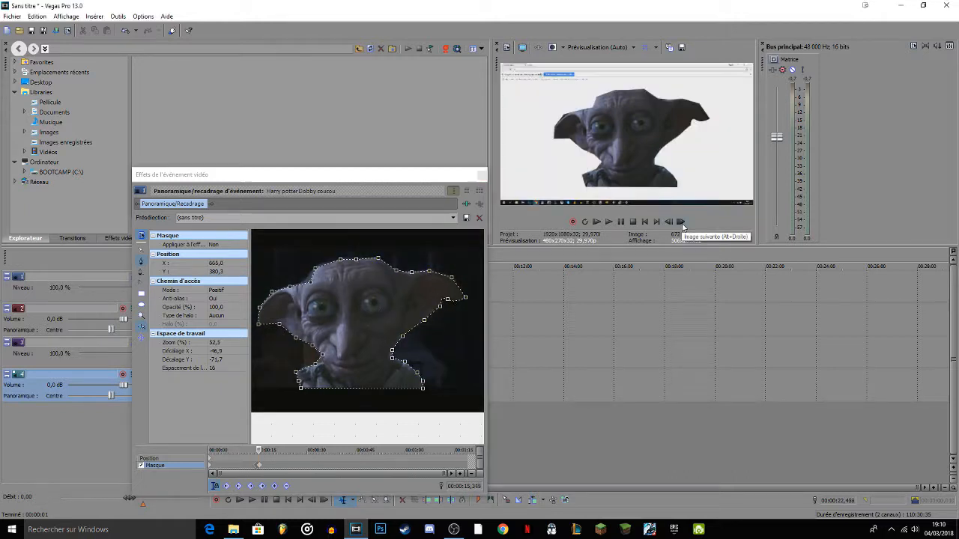
pyautogui.click(681, 222)
pyautogui.click(679, 223)
pyautogui.click(679, 223)
pyautogui.click(679, 224)
pyautogui.click(679, 223)
pyautogui.rightClick(394, 357)
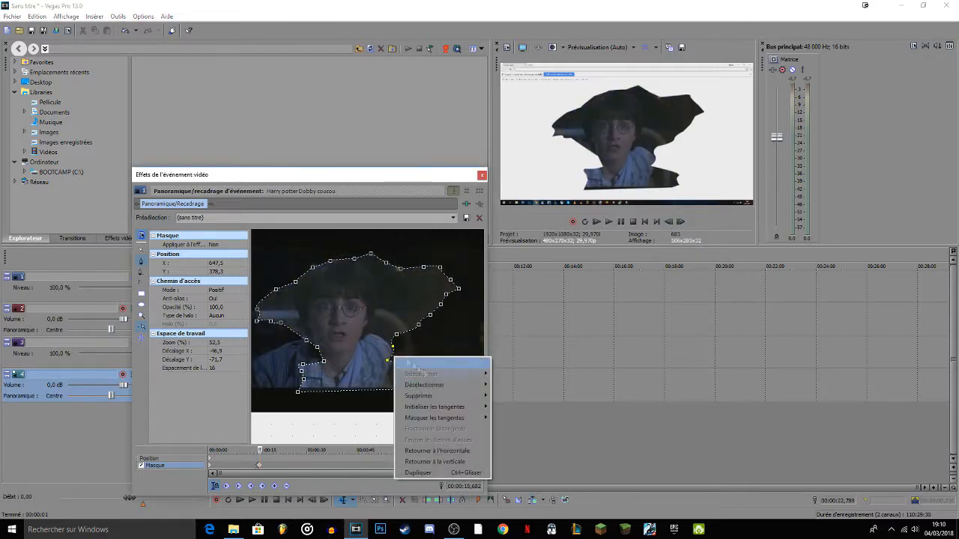
pyautogui.moveTo(448, 395)
pyautogui.click(523, 427)
# Start a mask on frame 683 along the boy's lower edge and up the shoulder and neck on the image's right
pyautogui.click(255, 361)
pyautogui.scroll(-1, 259, 366)
pyautogui.click(265, 378)
pyautogui.click(377, 336)
pyautogui.click(372, 316)
pyautogui.click(373, 295)
# Continue the frame 683 mask over the boy's hair and down to the shoulder on the image's left, closing the path
pyautogui.click(364, 271)
pyautogui.click(349, 270)
pyautogui.click(325, 274)
pyautogui.click(308, 290)
pyautogui.click(312, 324)
pyautogui.click(276, 356)
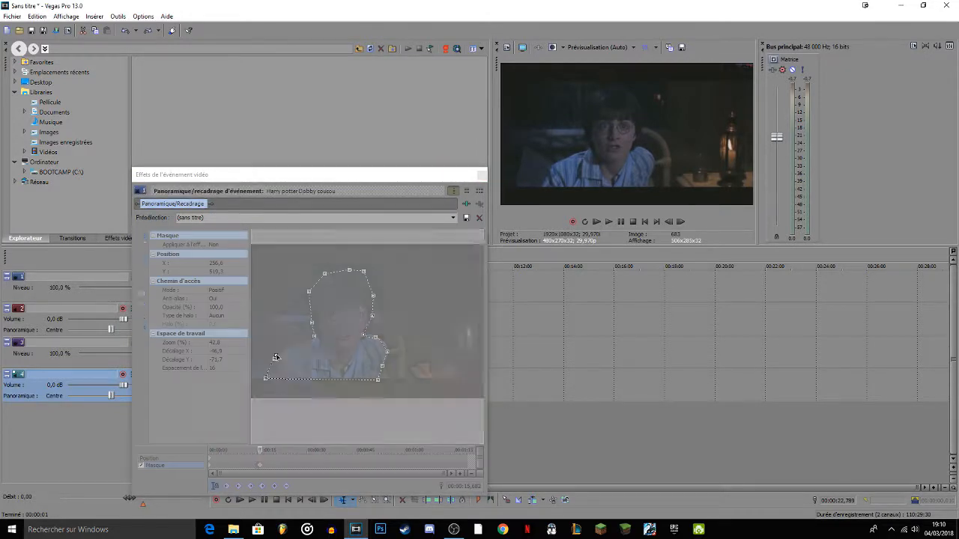
# Step past frame 683, close the video event effects window and play back the masked clip over the screen recording
pyautogui.click(681, 223)
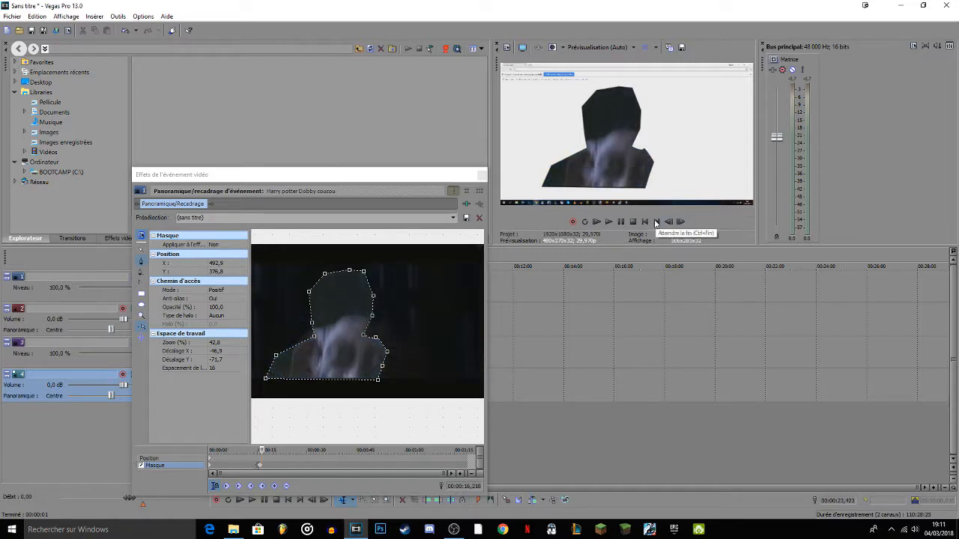
pyautogui.click(481, 175)
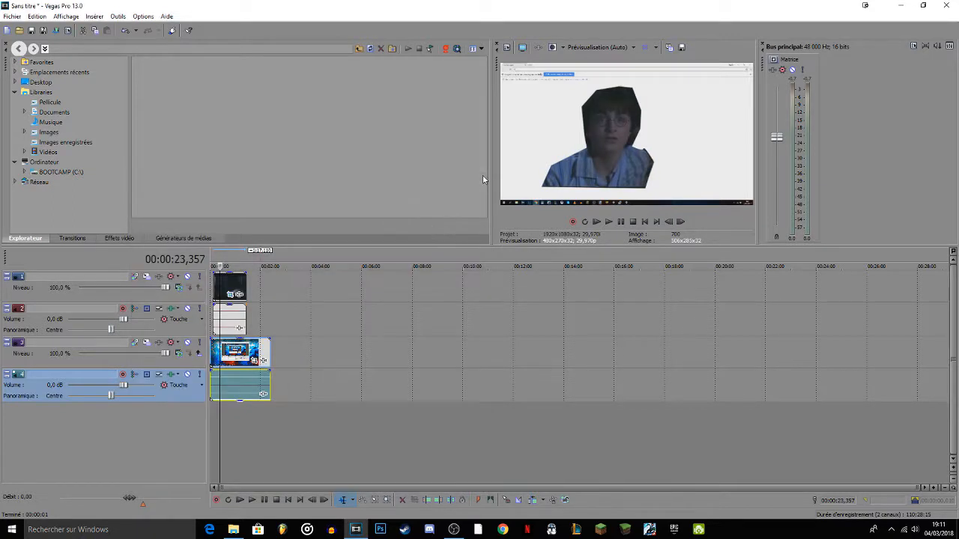
pyautogui.press('space')
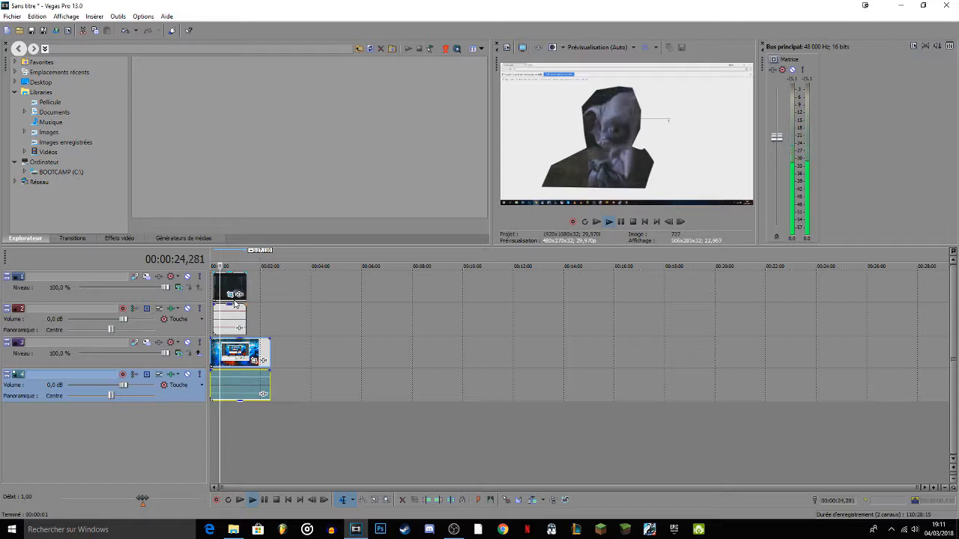
pyautogui.press('space')
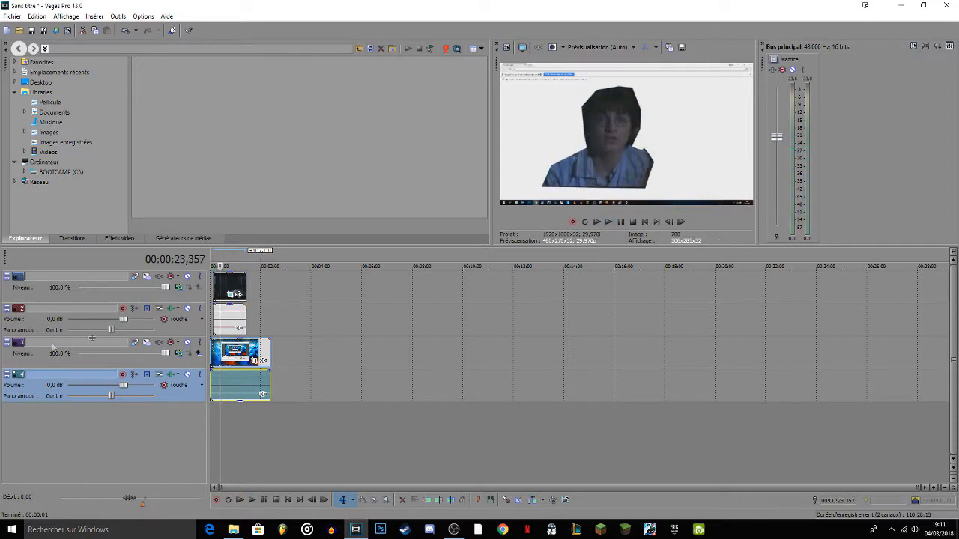
# Shift the Dobby clip with its audio to begin at about 8.8 seconds on the timeline, and play it from its start
pyautogui.scroll(5, 232, 364)
pyautogui.moveTo(242, 316); pyautogui.dragTo(230, 318)
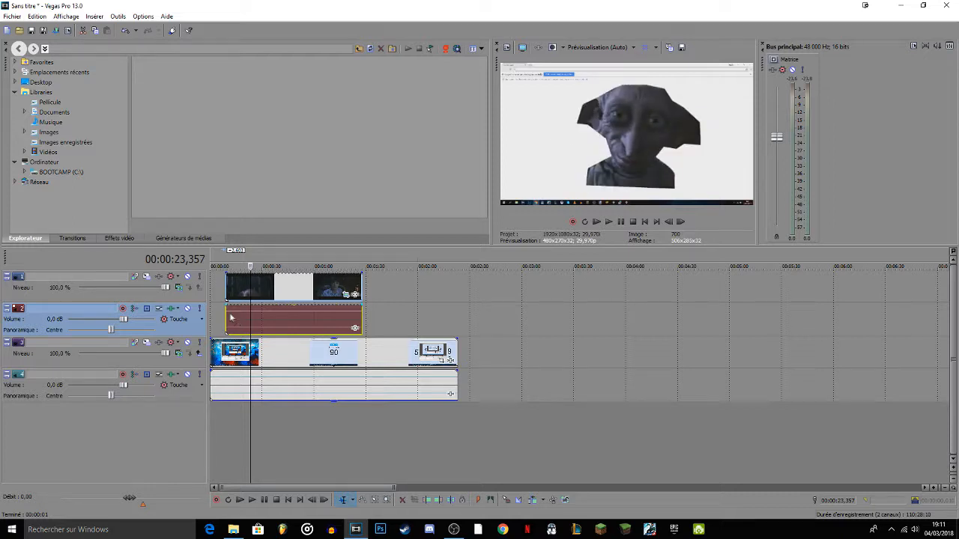
pyautogui.click(228, 312)
pyautogui.press('space')
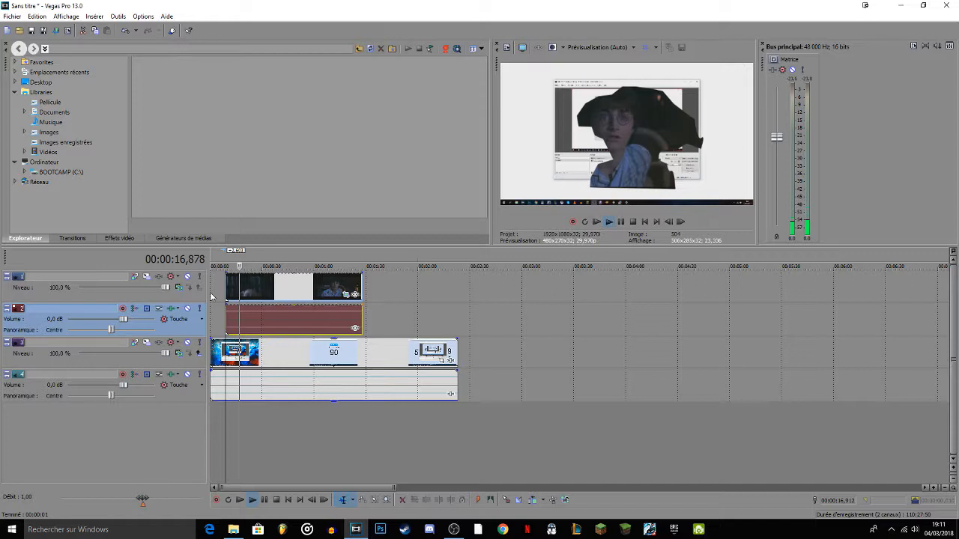
pyautogui.press('Return')
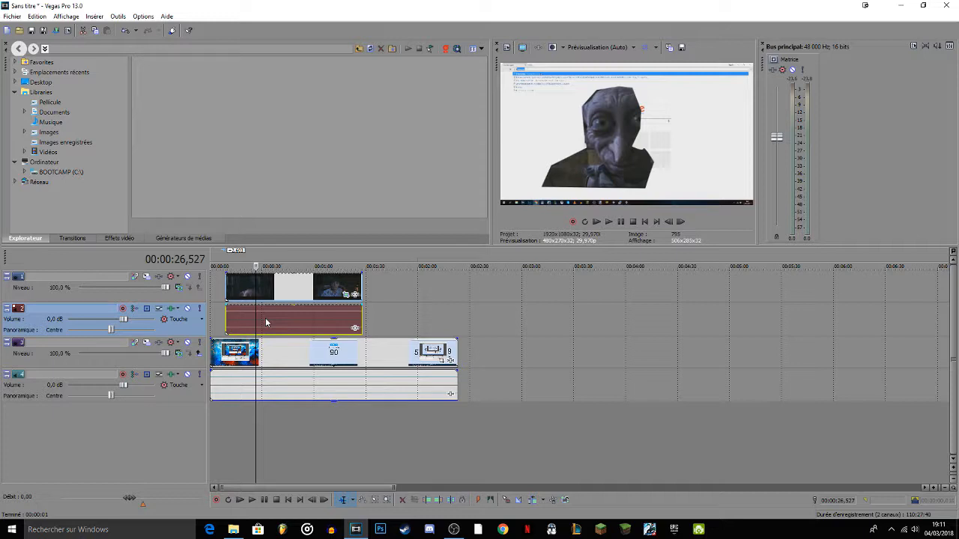
# Play the composite from 00:00:26,527, and from the beginning of the Dobby clip, to check the cutout
pyautogui.press('space')
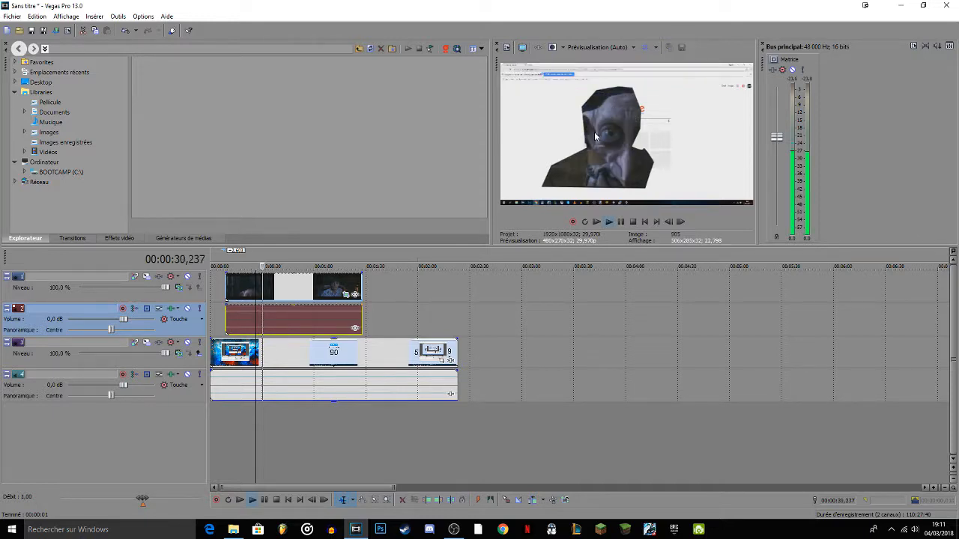
pyautogui.press('space')
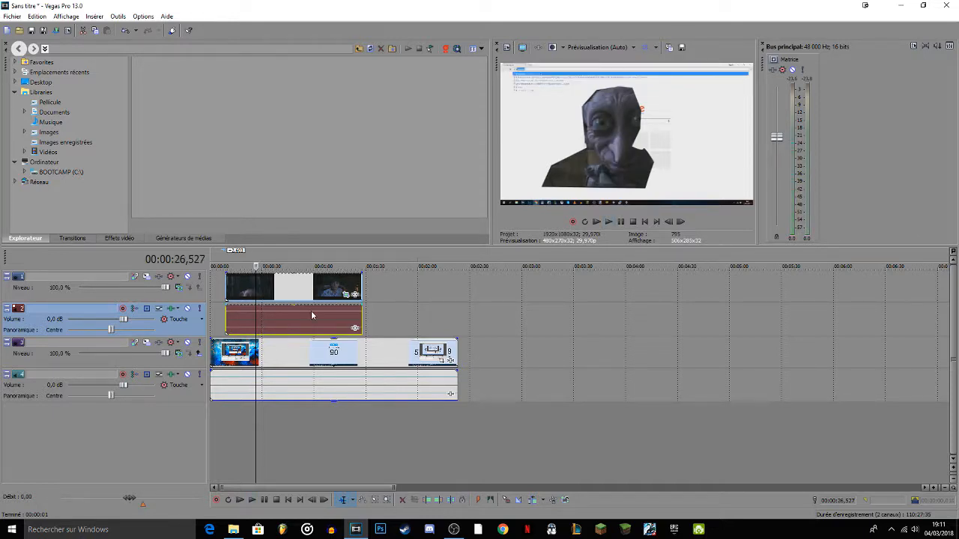
pyautogui.scroll(-5, 311, 315)
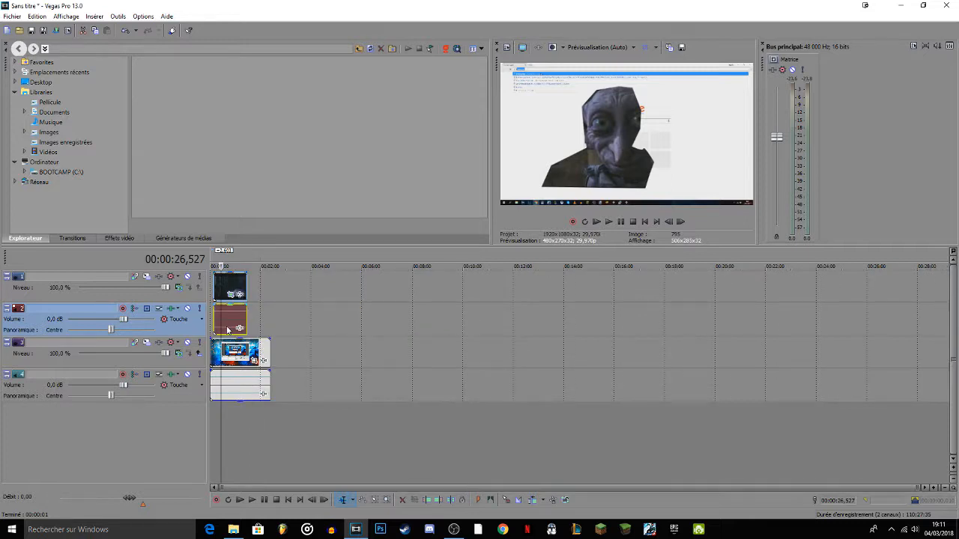
pyautogui.click(216, 313)
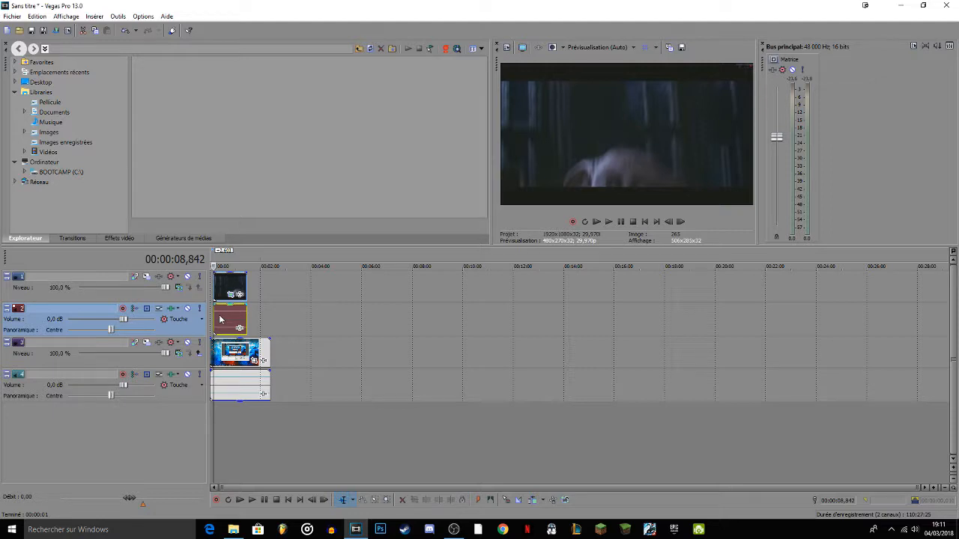
pyautogui.press('space')
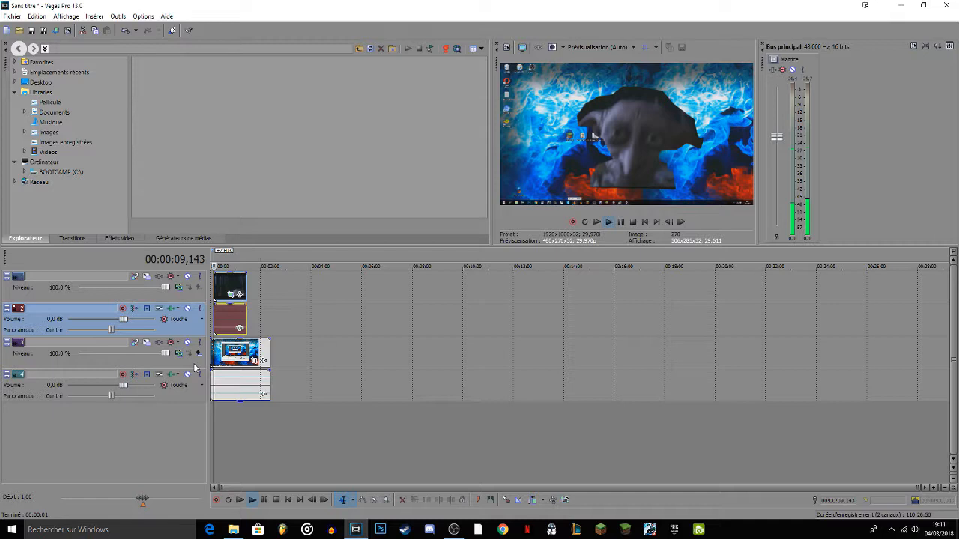
pyautogui.press('space')
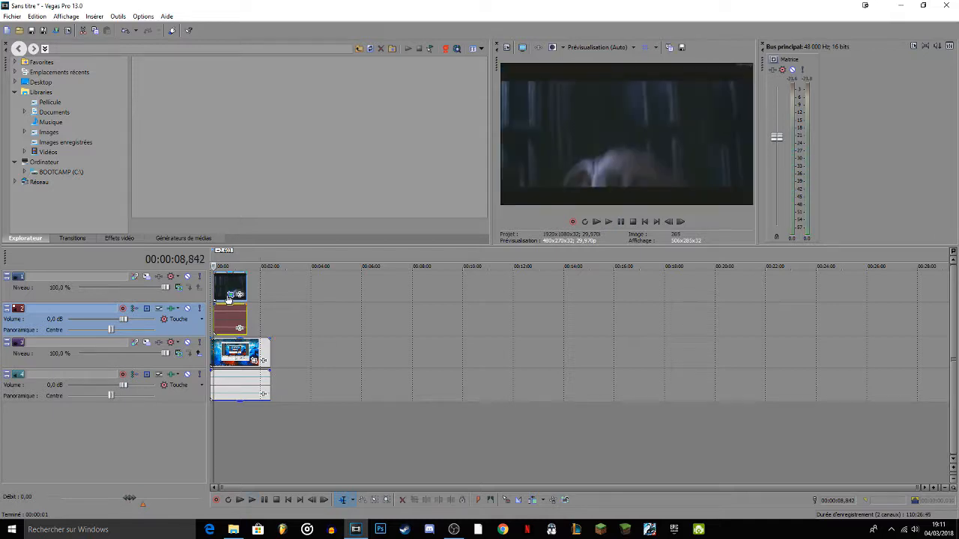
# Reopen the Dobby clip's pan/crop mask at frame 698 and move the effects window clear of the timeline clips
pyautogui.click(229, 296)
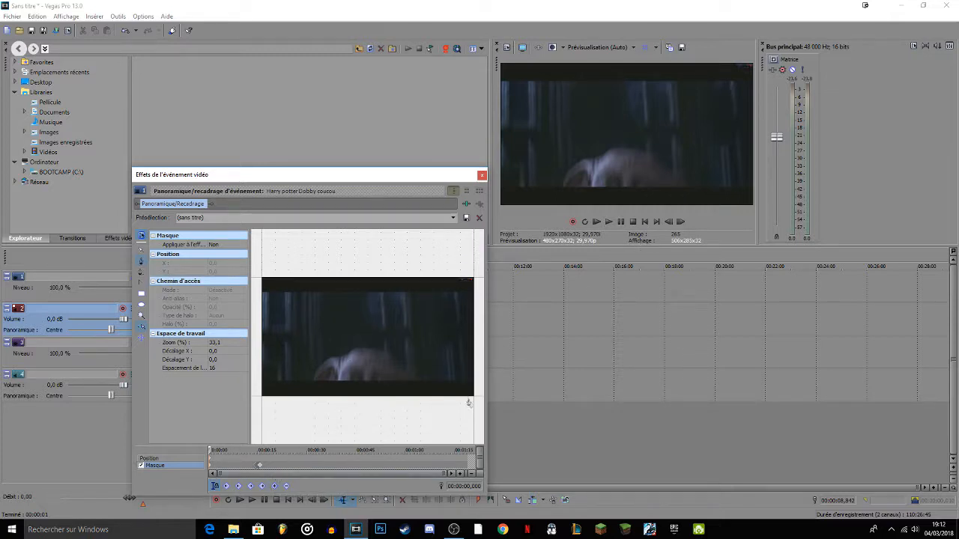
pyautogui.click(258, 467)
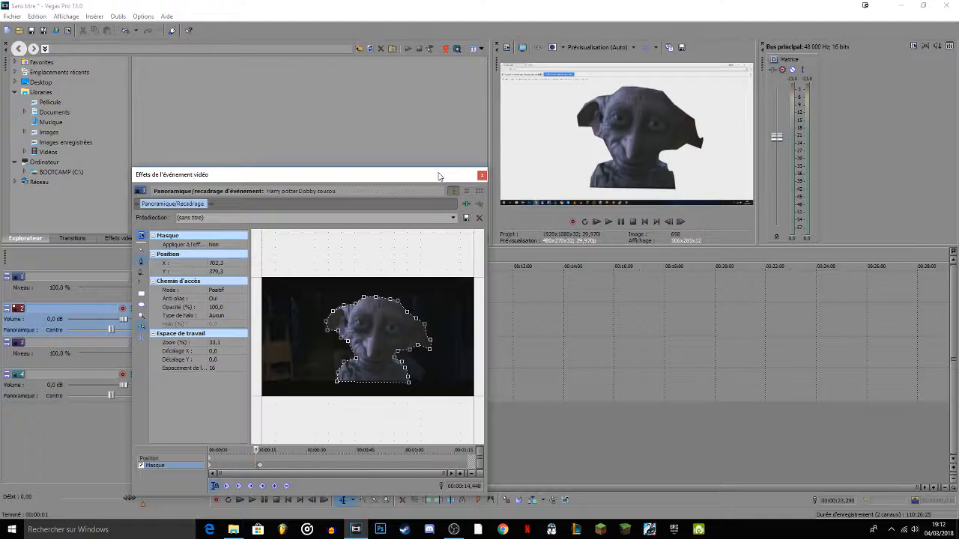
pyautogui.moveTo(441, 178); pyautogui.dragTo(742, 192)
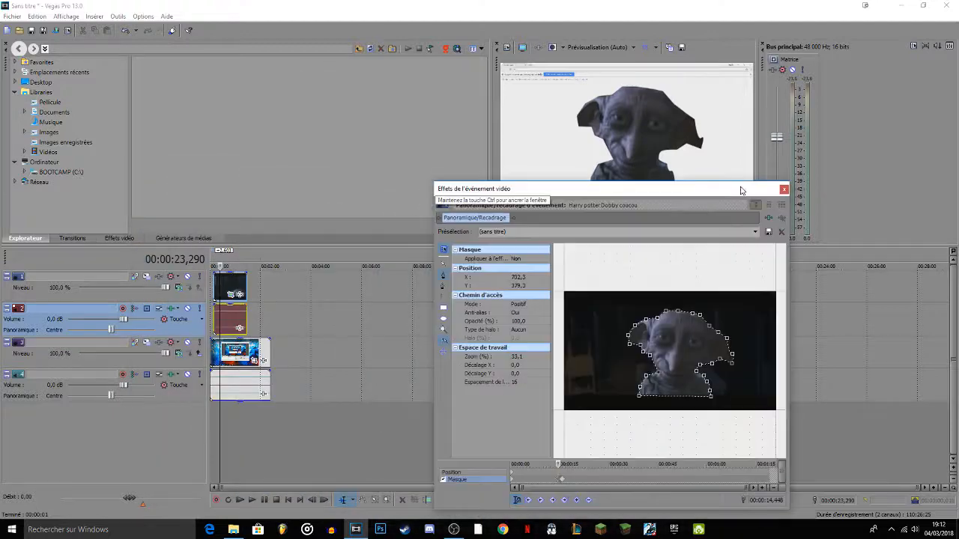
# Play the composite from 00:00:17,784 to review the mask, and close the video event effects window
pyautogui.click(222, 358)
pyautogui.press('space')
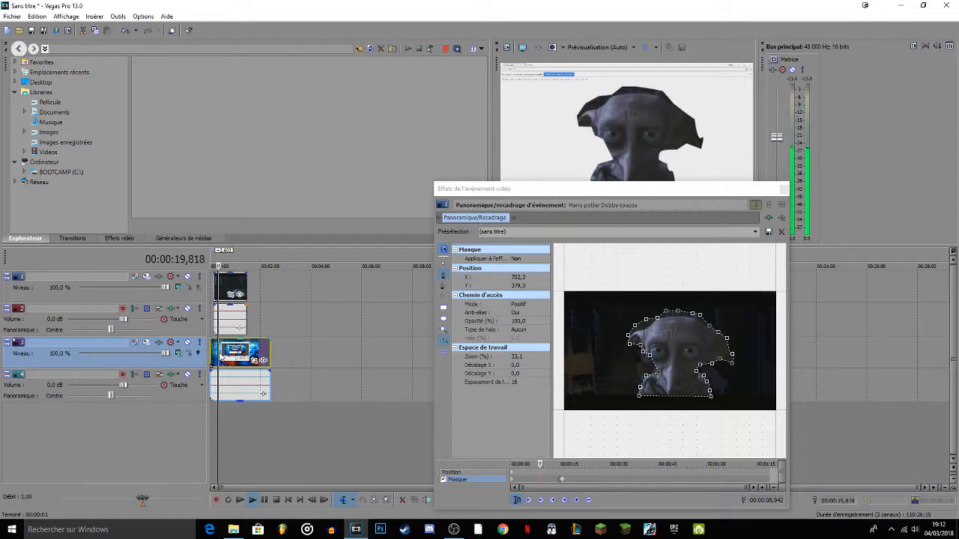
pyautogui.press('space')
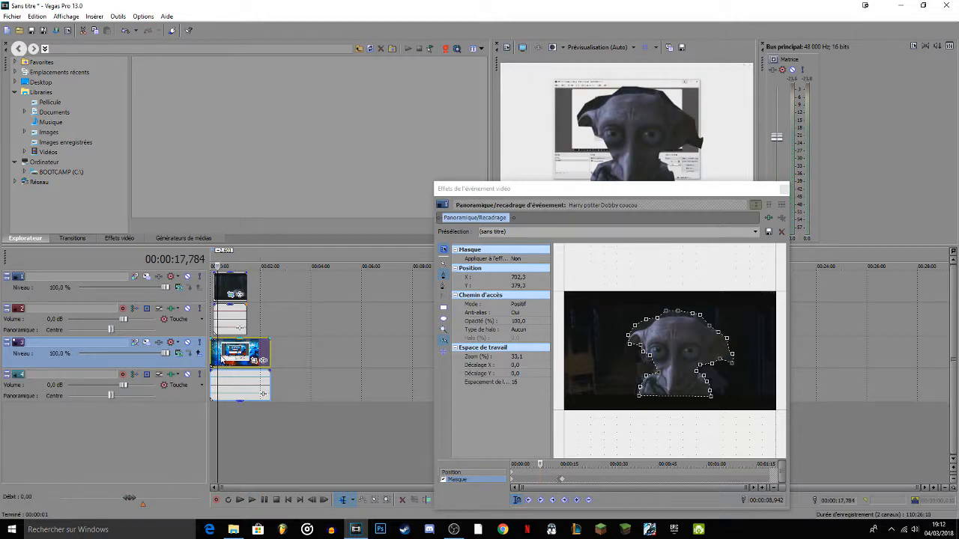
pyautogui.press('space')
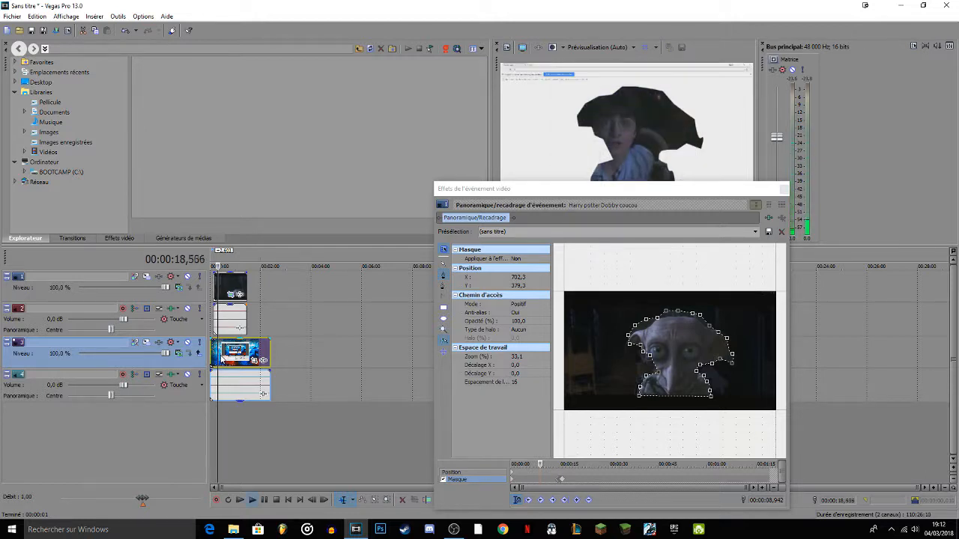
pyautogui.press('space')
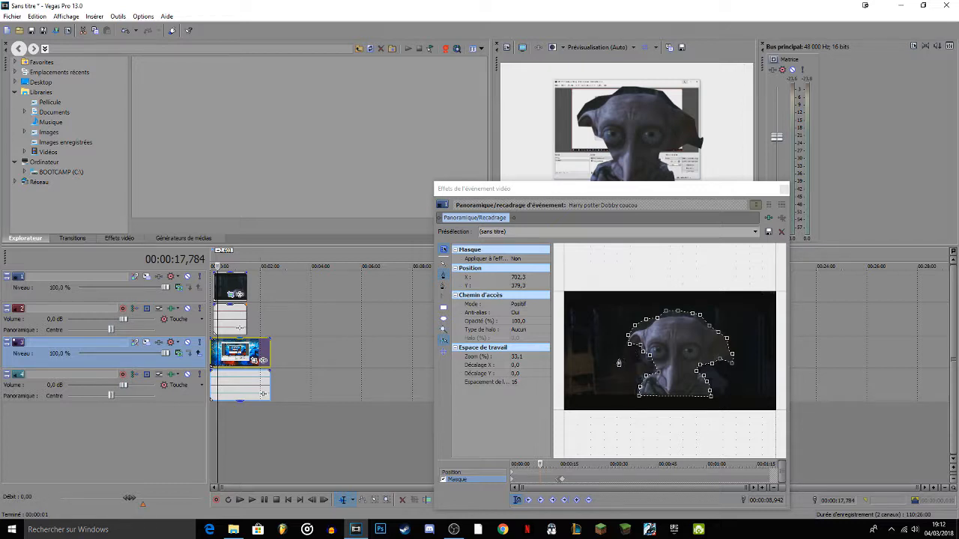
pyautogui.click(785, 190)
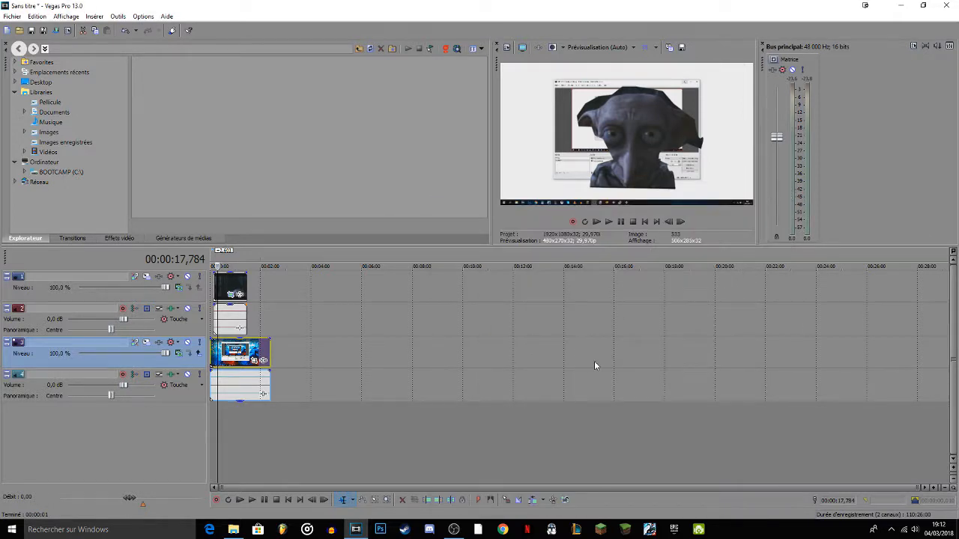